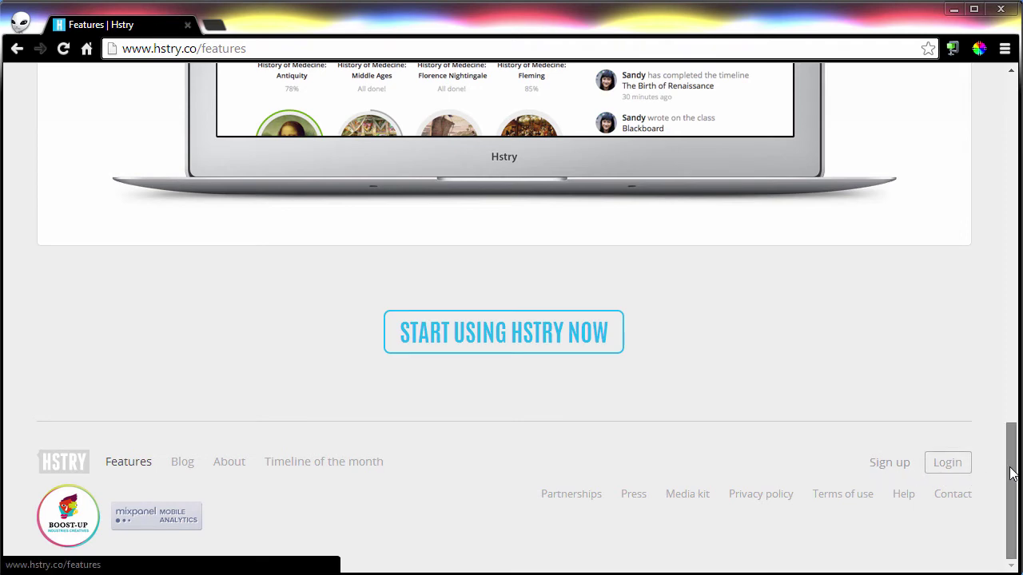
Scroll down the Hstry Features page to the footer with the Sign up and Login links.
drag(1011, 460, 998, 111)
Start a teacher sign-up and enter the teacher's first and last name.
click(865, 103)
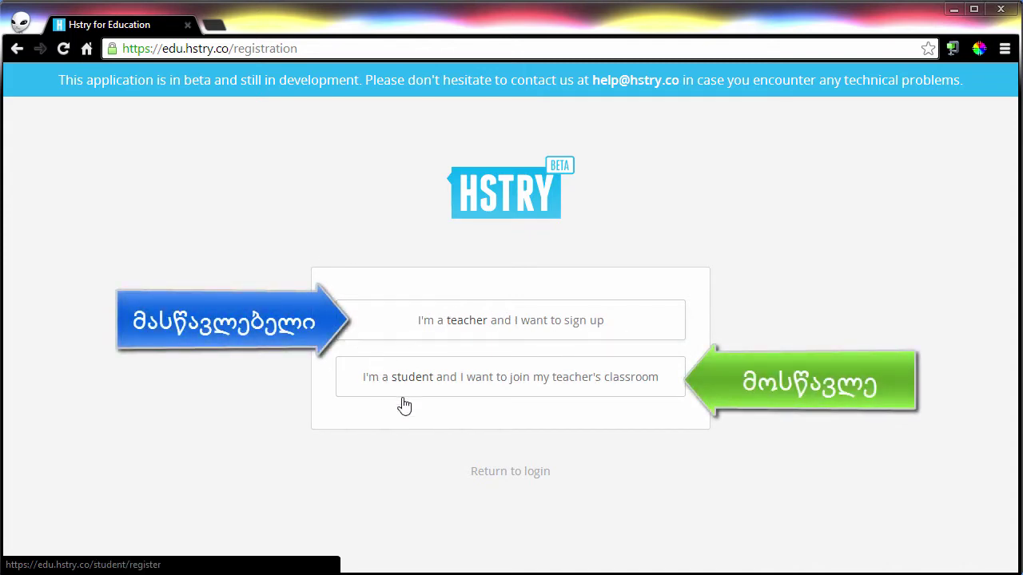
click(497, 338)
scroll(535, 331, down, 2)
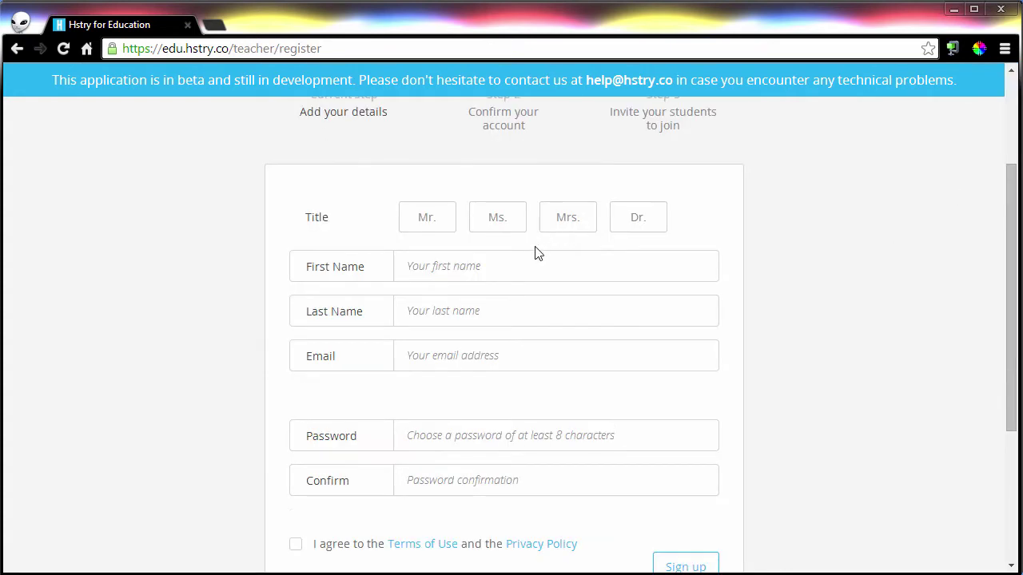
click(536, 265)
key(Tab)
key(Tab)
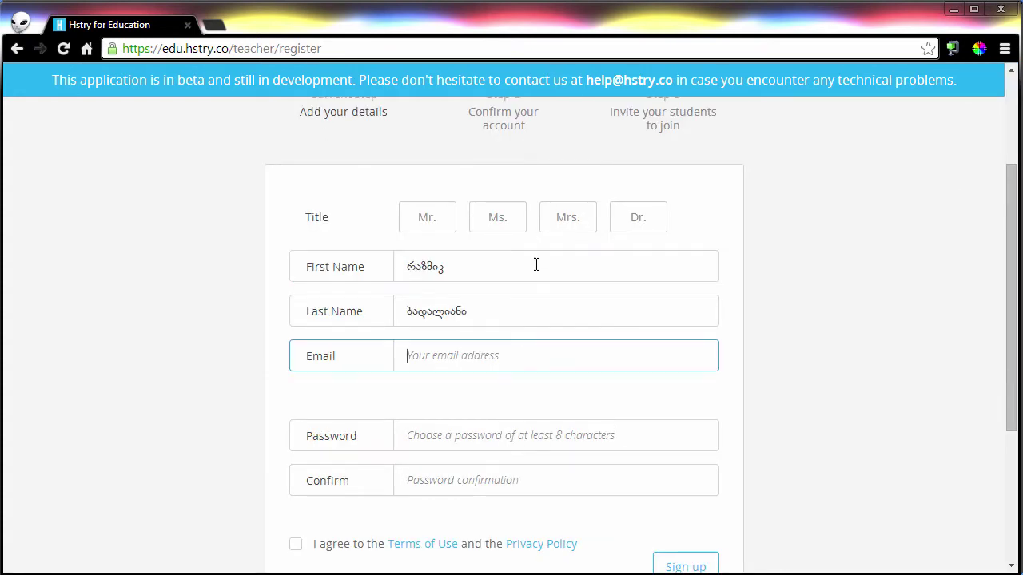
Autofill the saved email, choose title Mr., set and confirm the password, and accept the terms.
click(456, 353)
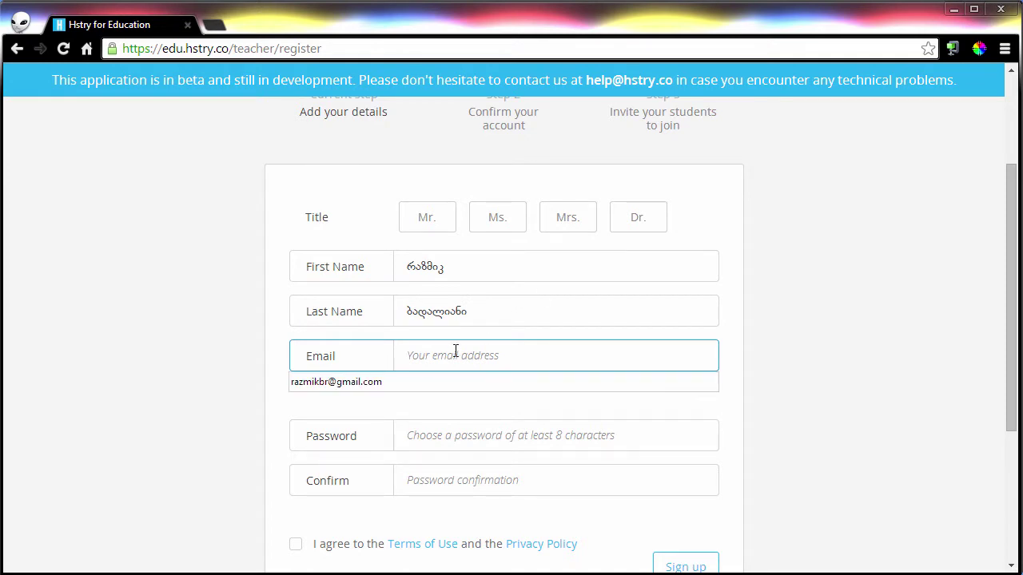
click(448, 382)
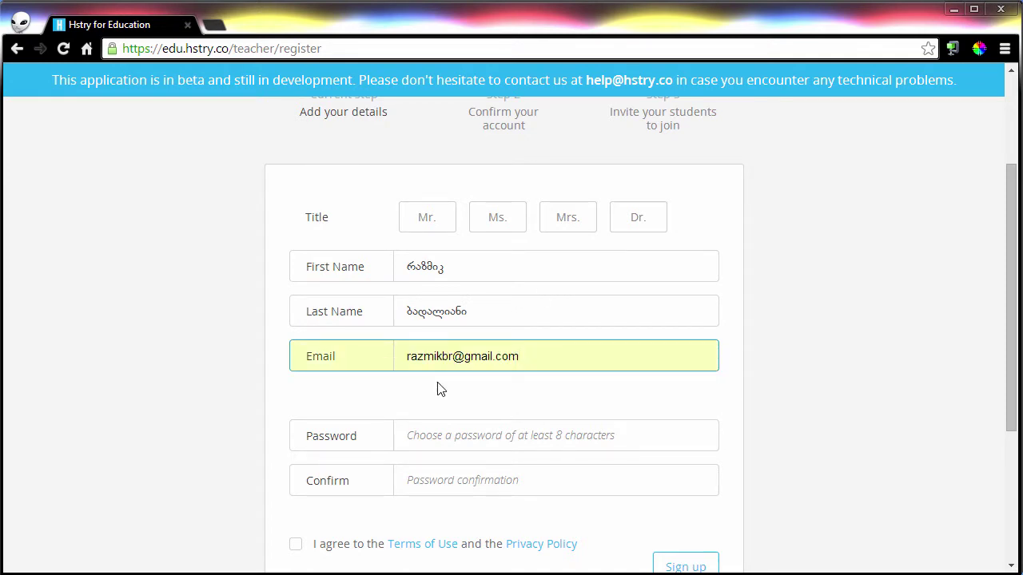
click(422, 224)
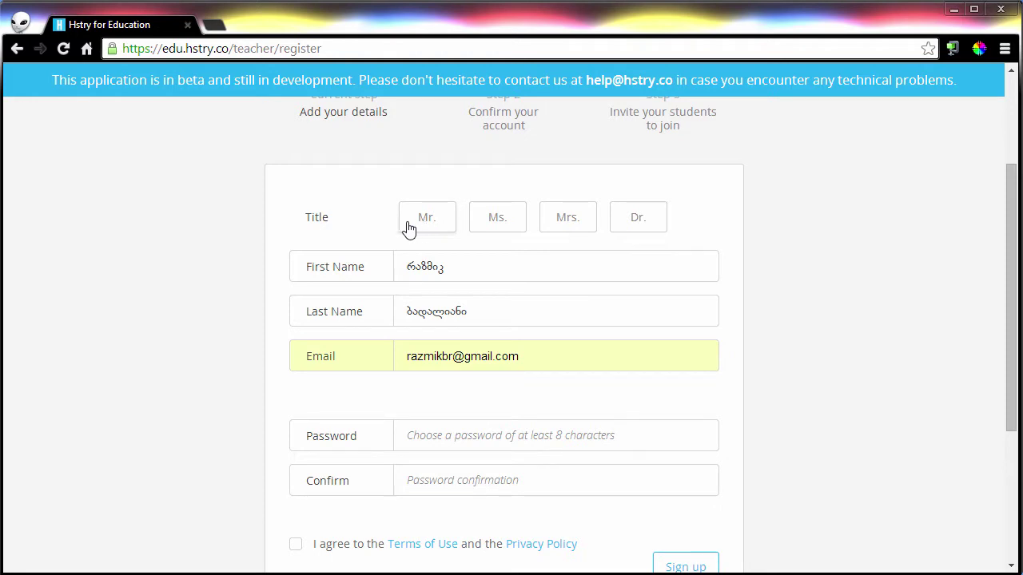
click(439, 224)
scroll(504, 318, down, 2)
click(454, 285)
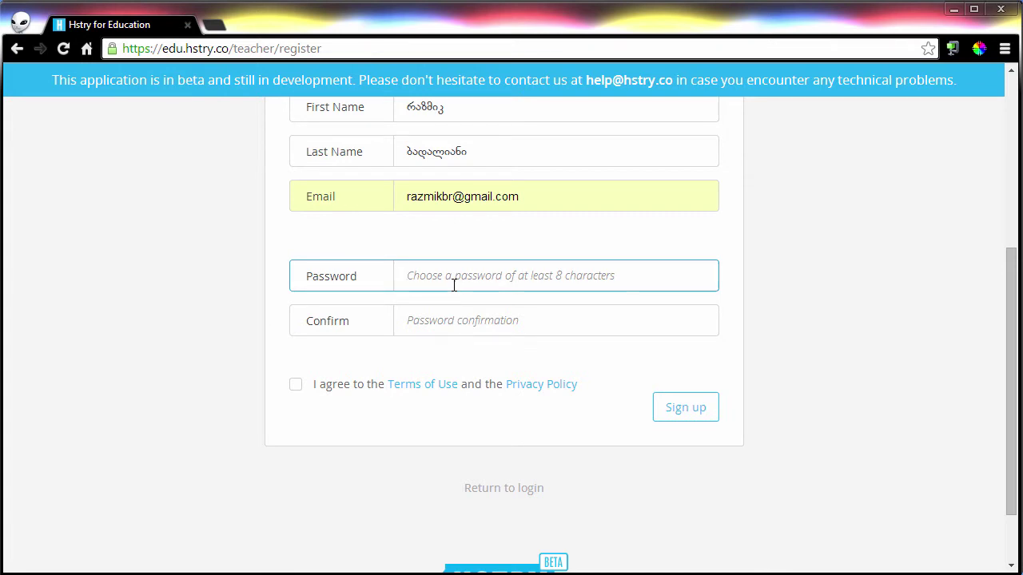
text(••)
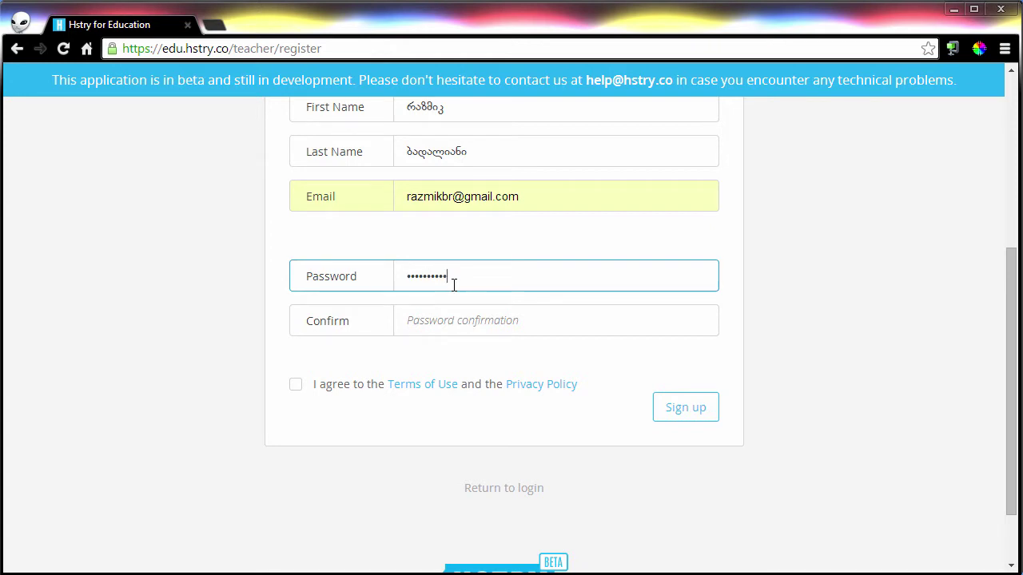
click(447, 310)
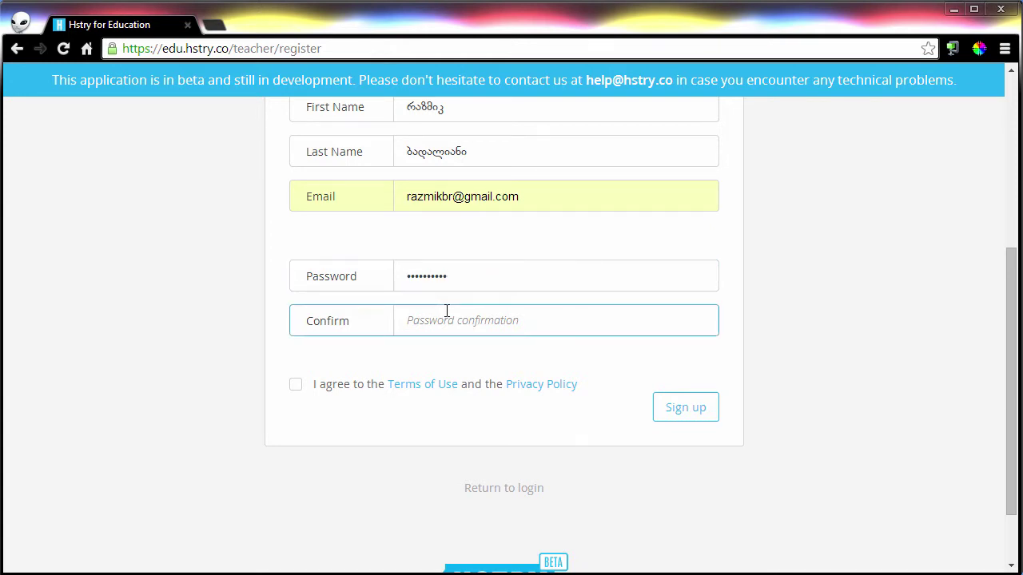
text(••••)
click(297, 387)
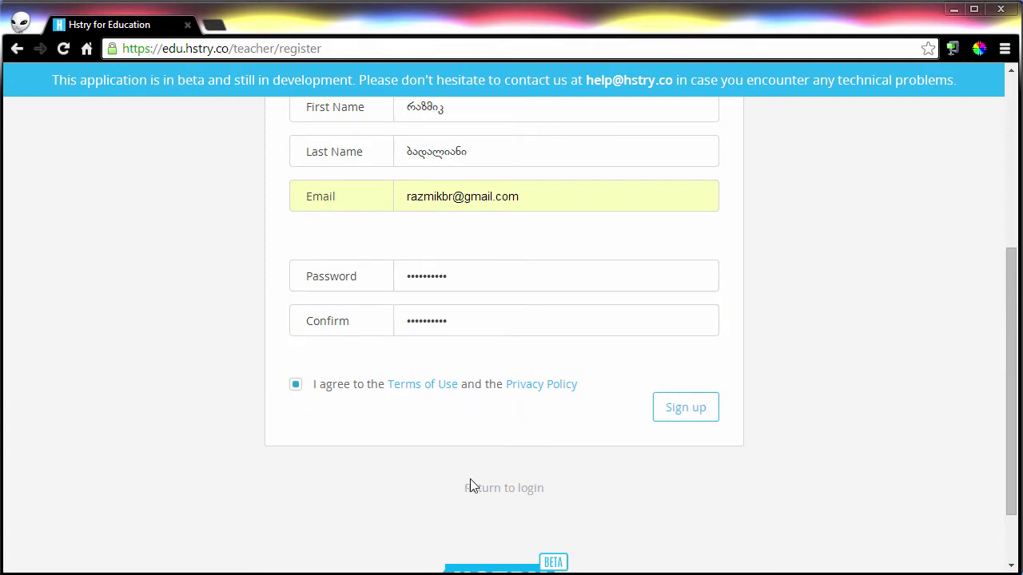
Review the name entries and submit the teacher registration.
scroll(512, 424, up, 3)
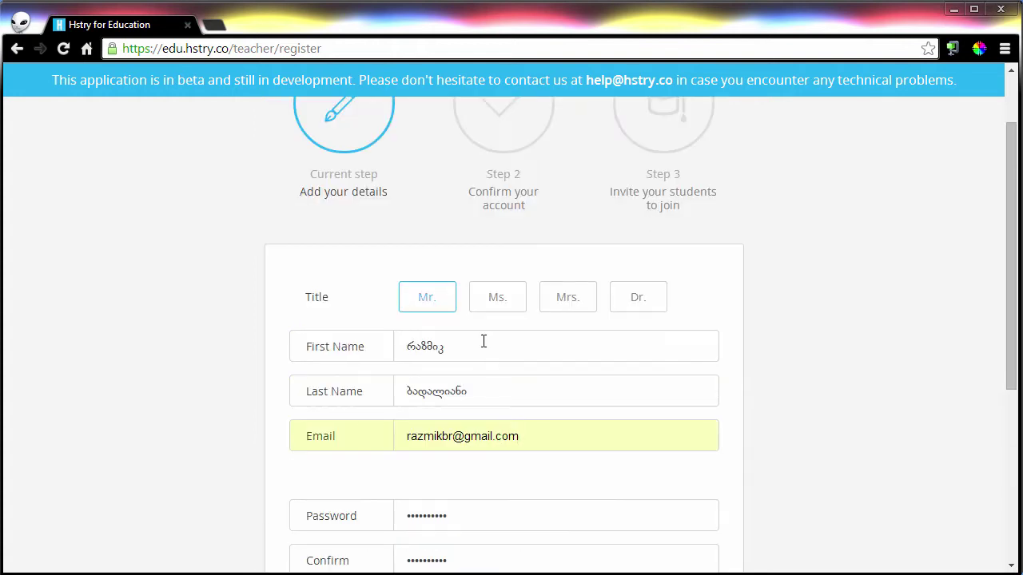
click(482, 344)
click(488, 394)
scroll(504, 421, down, 2)
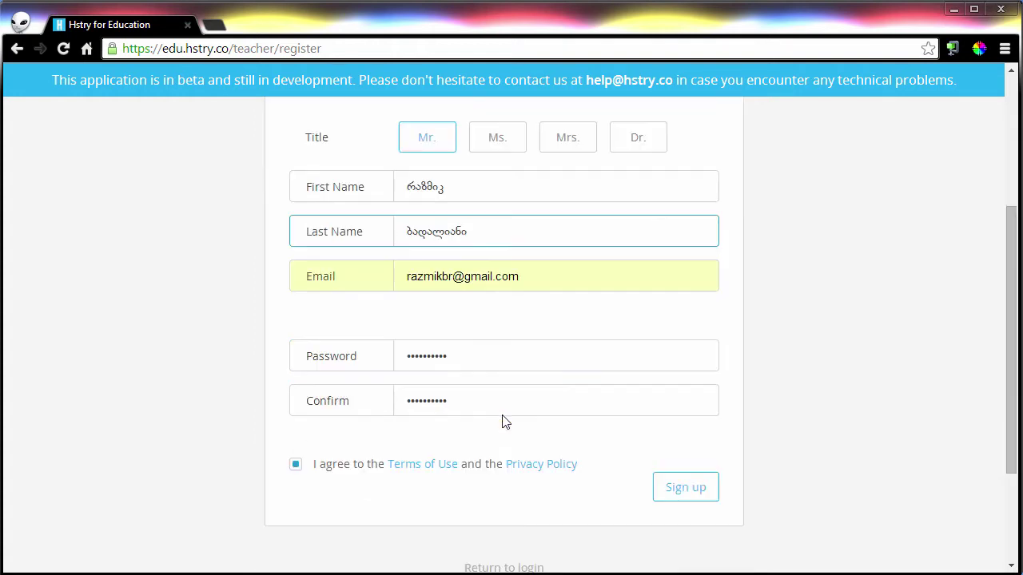
click(468, 192)
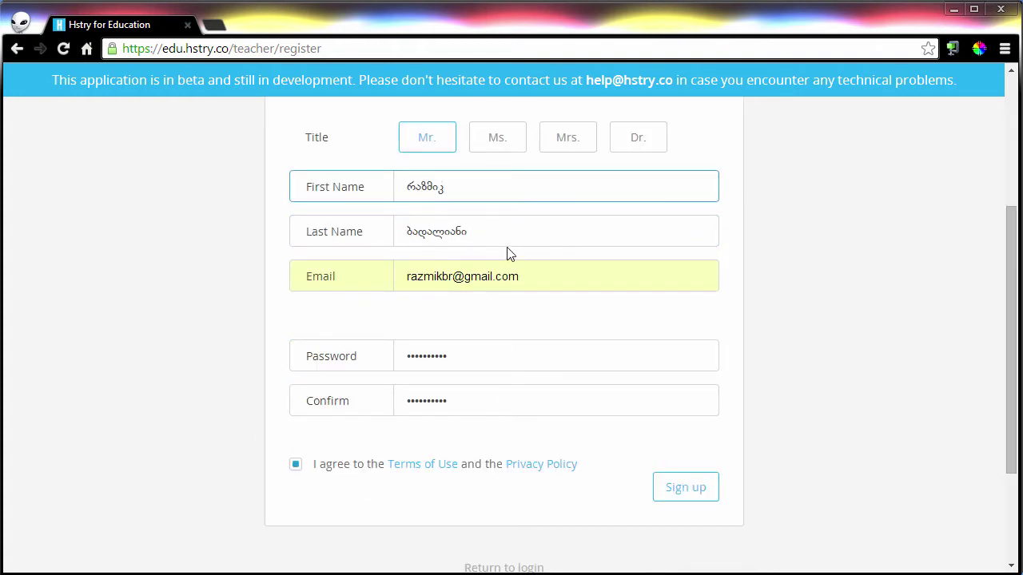
click(692, 493)
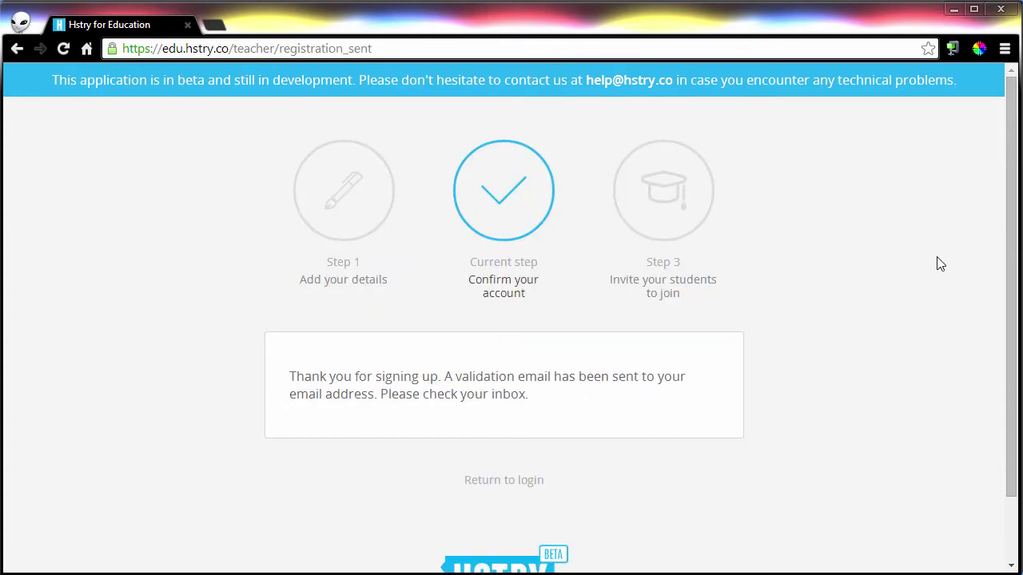
Dismiss the new-mail notification and load gmail.com's basic HTML version in a new tab.
scroll(1011, 240, down, 1)
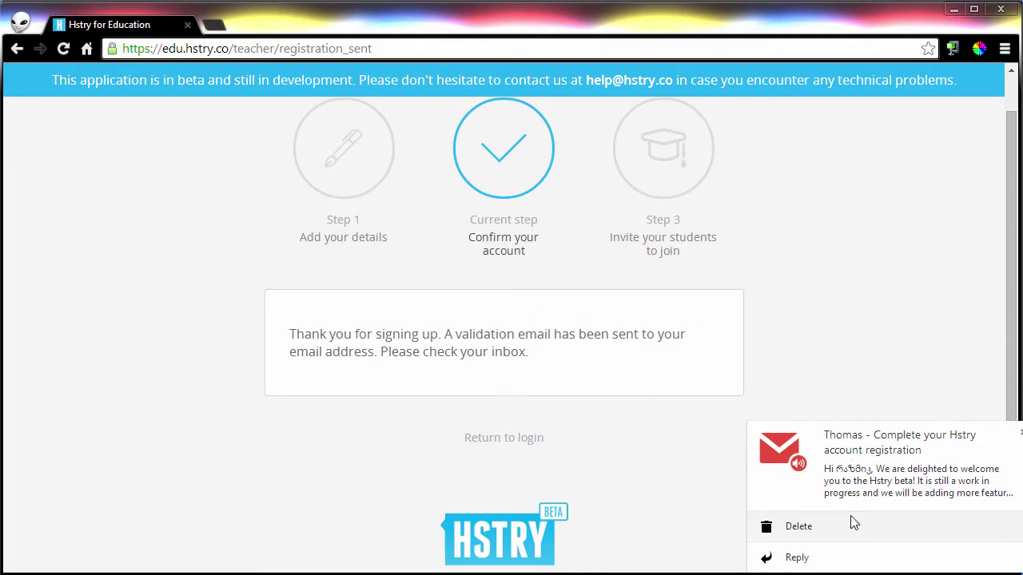
click(1020, 432)
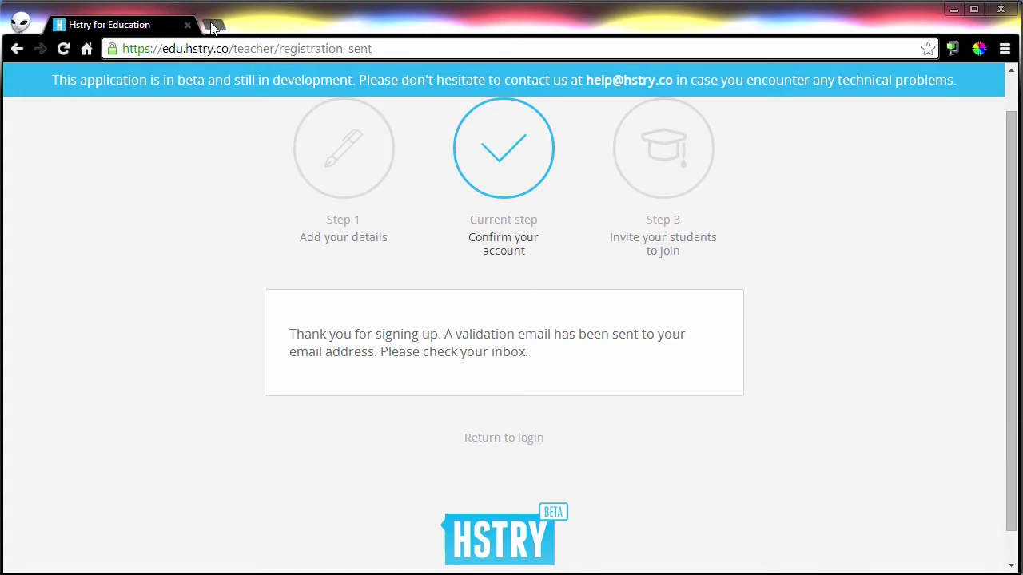
click(210, 23)
text(gmail.com)
key(Return)
click(778, 549)
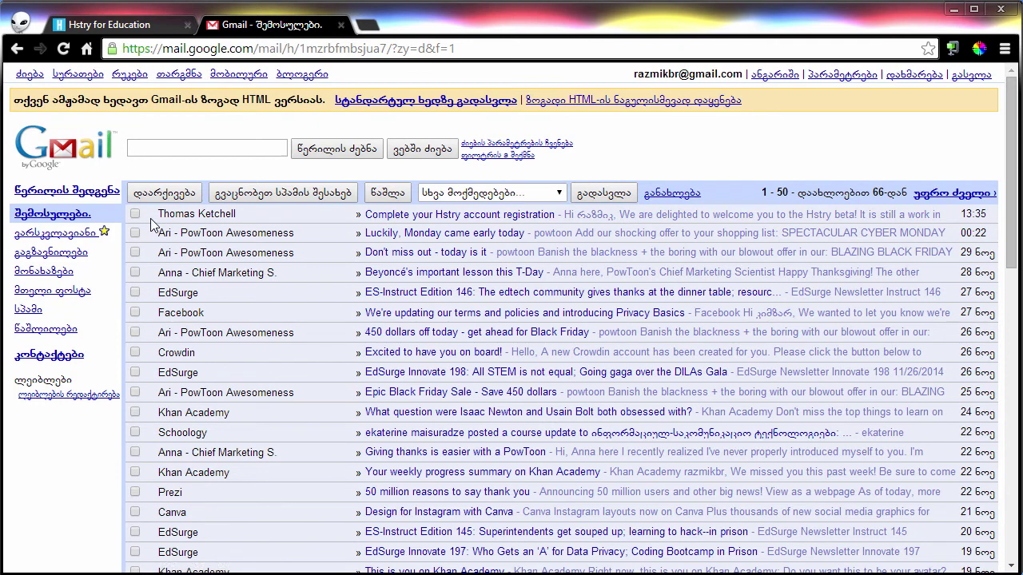
Open the 'Complete your Hstry account registration' email and press its Confirm account button.
drag(159, 215, 397, 221)
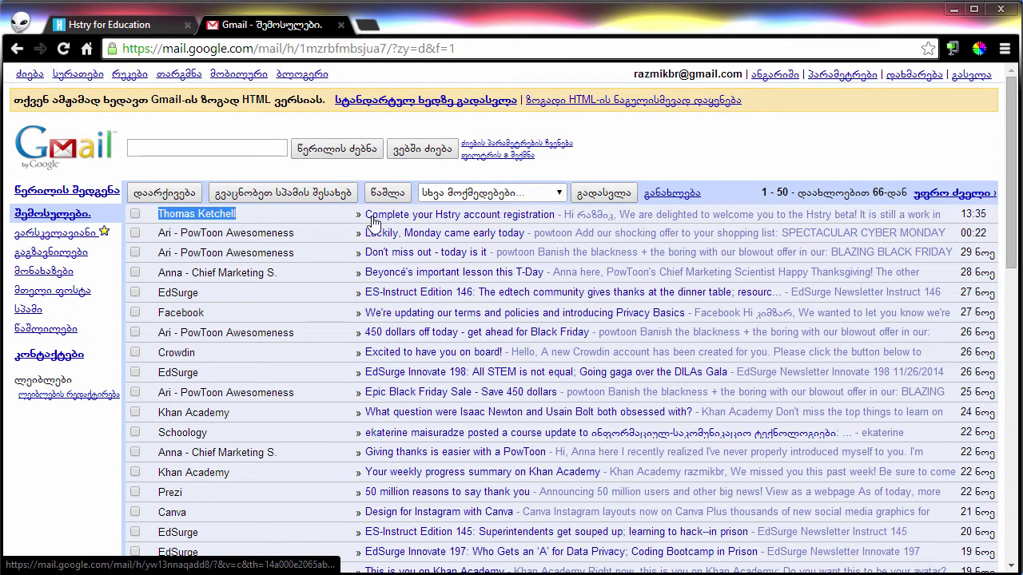
click(537, 219)
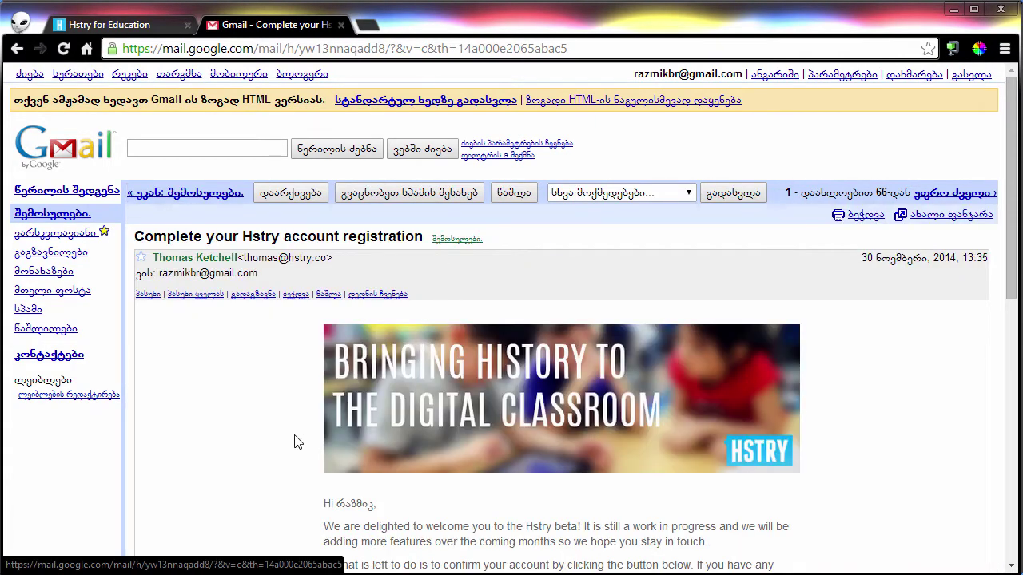
scroll(295, 440, down, 3)
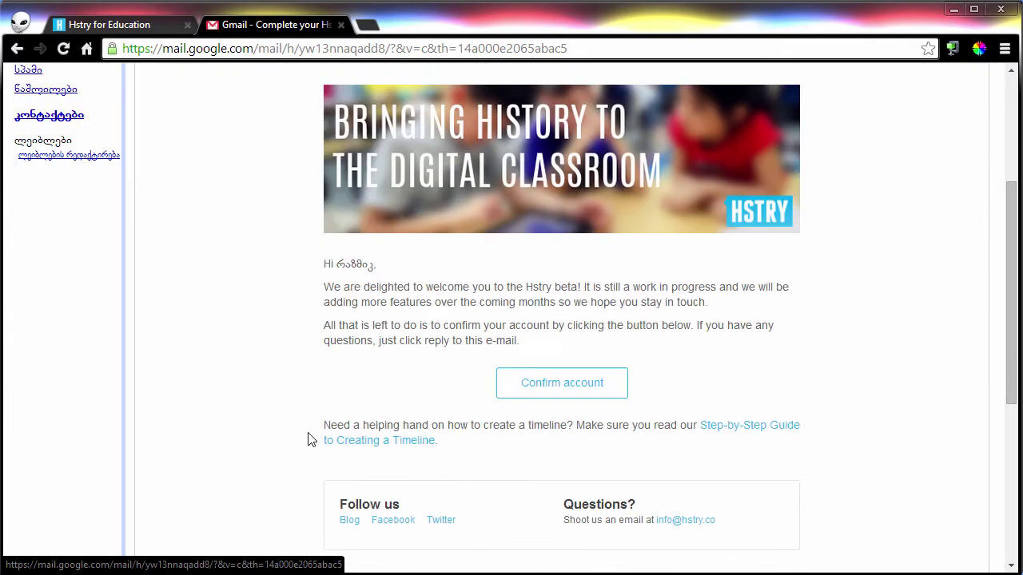
click(590, 391)
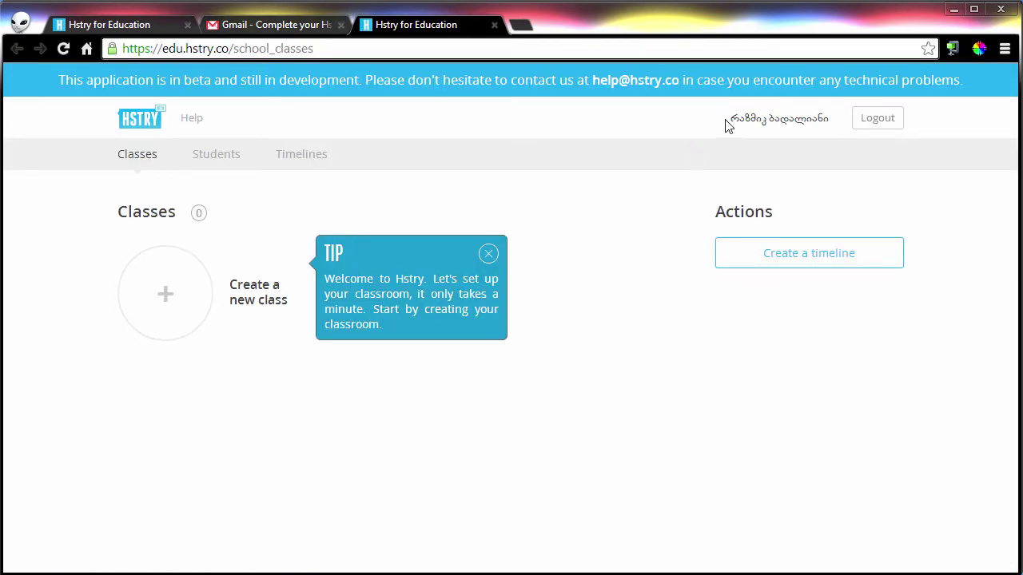
Look over the profile page, toggling the newsletter subscription off and back on, then log out.
click(773, 127)
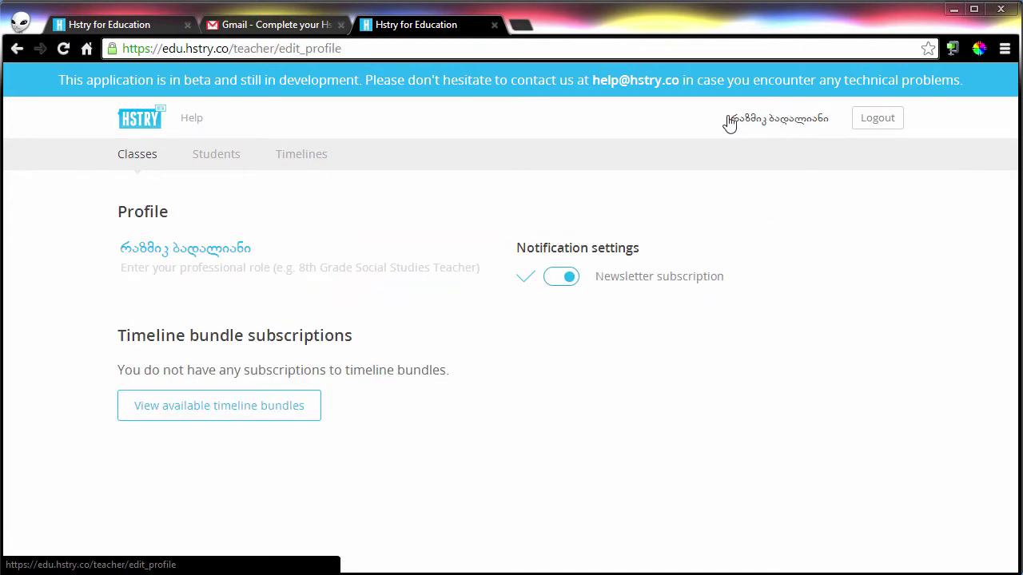
click(154, 268)
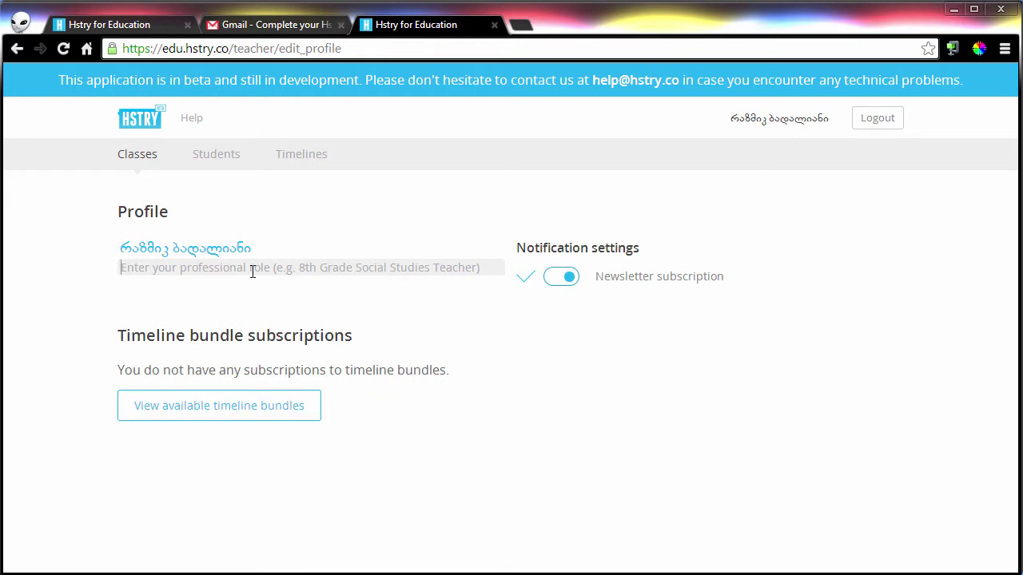
click(572, 282)
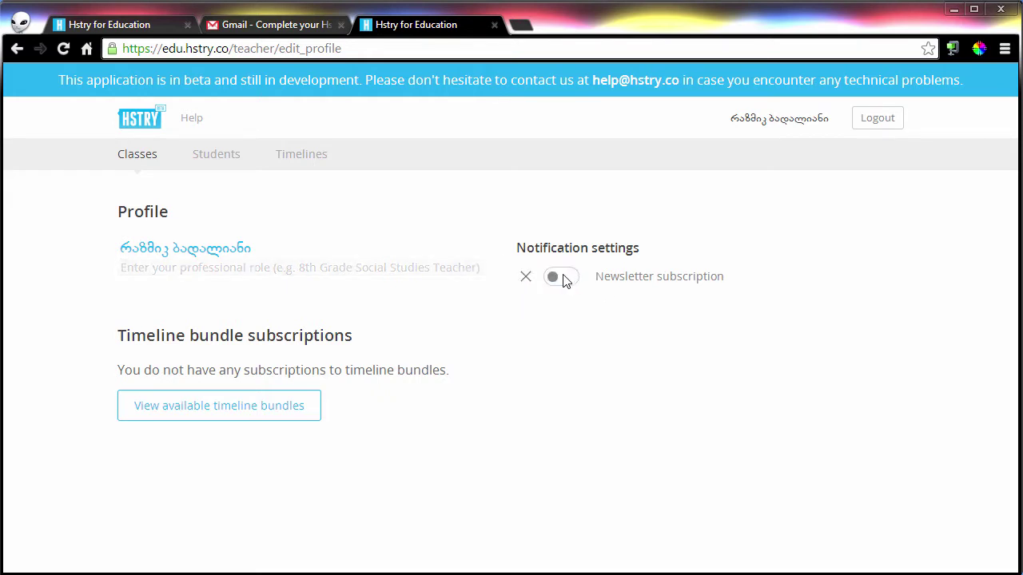
click(558, 280)
click(878, 122)
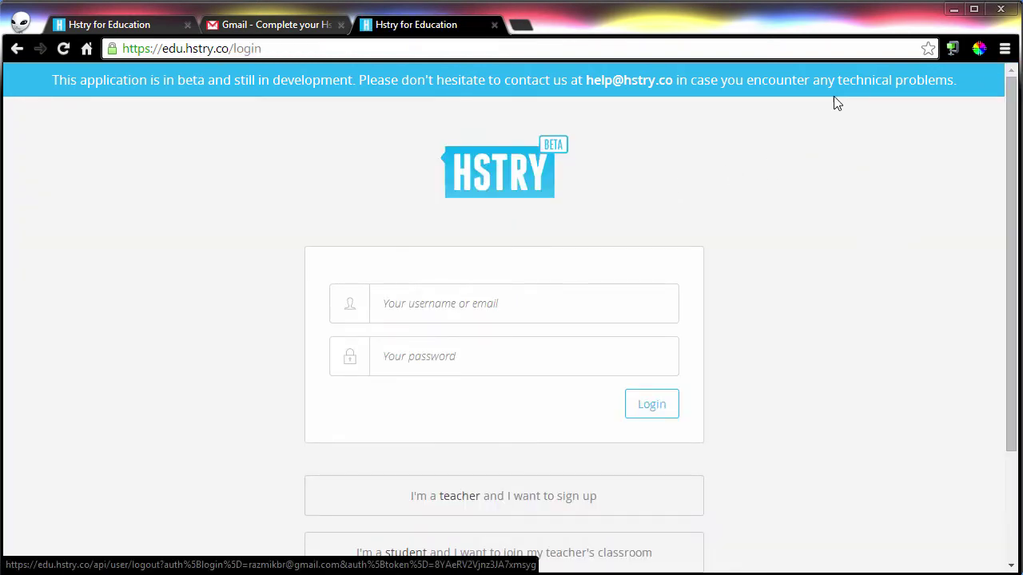
Log in with the teacher account's email address and password.
click(497, 315)
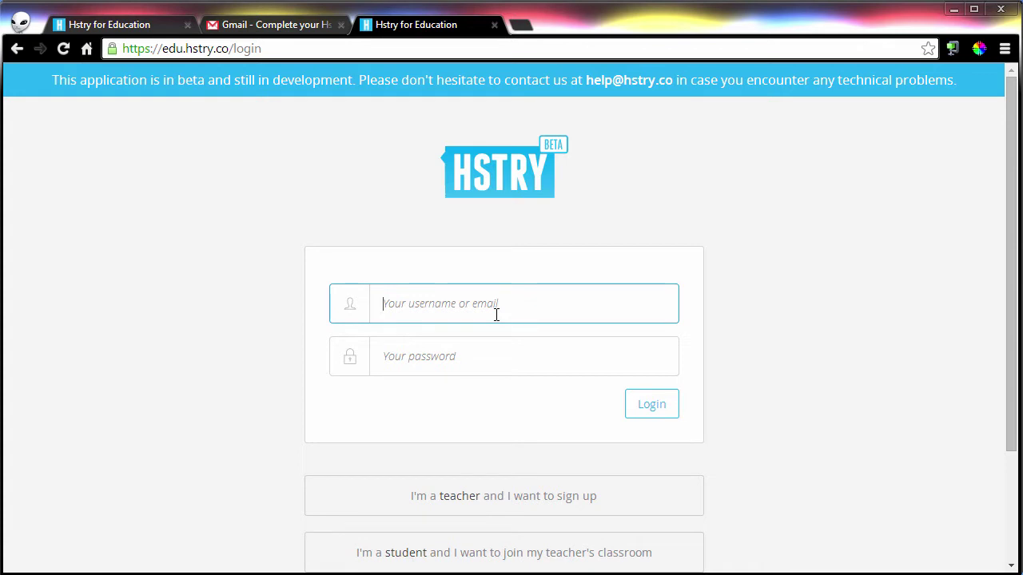
key(Tab)
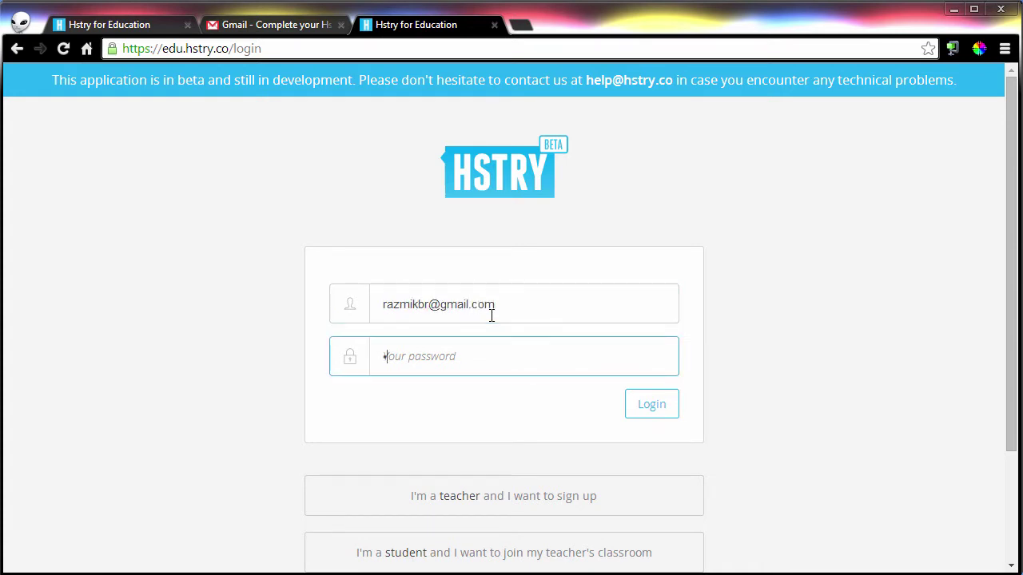
text(•••)
click(648, 410)
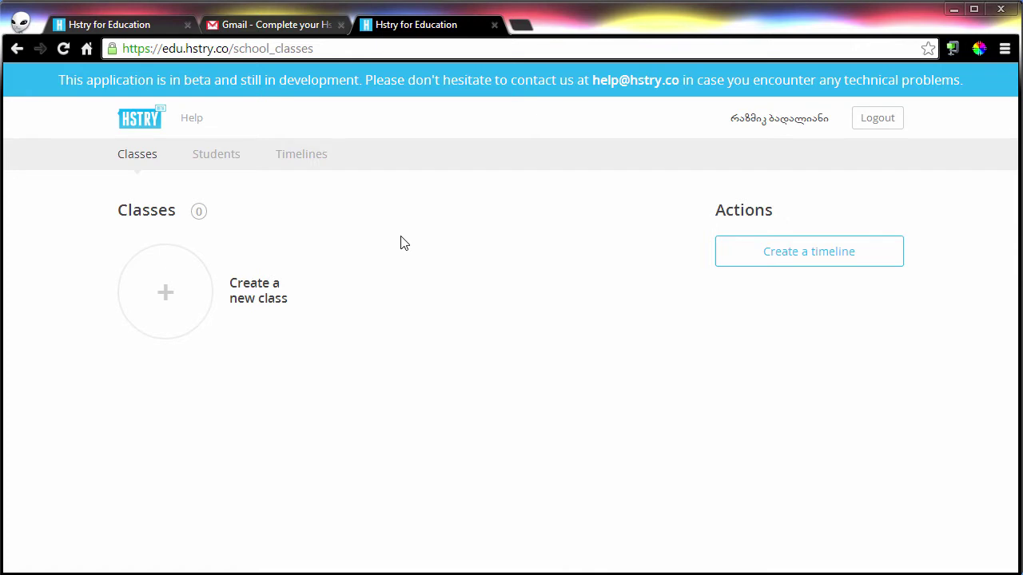
Create a new class named 'კლასი 1' with grade Elementary school.
click(173, 295)
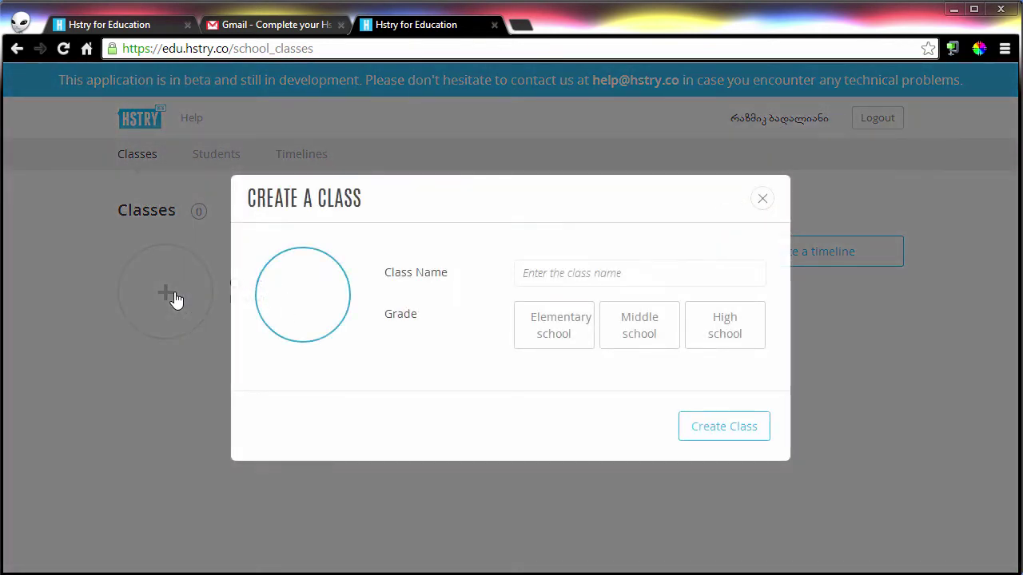
click(566, 274)
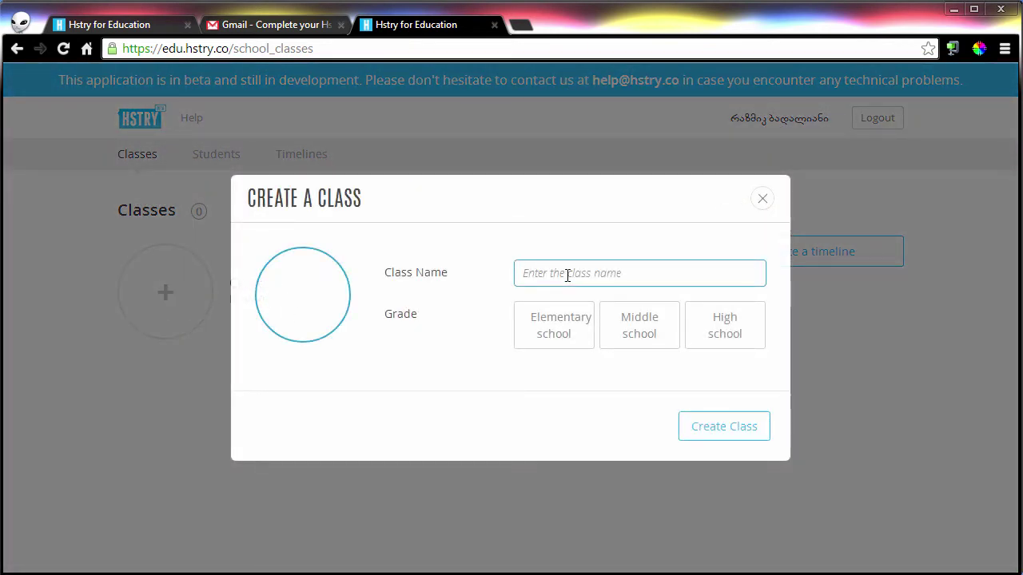
text(კლასი 1)
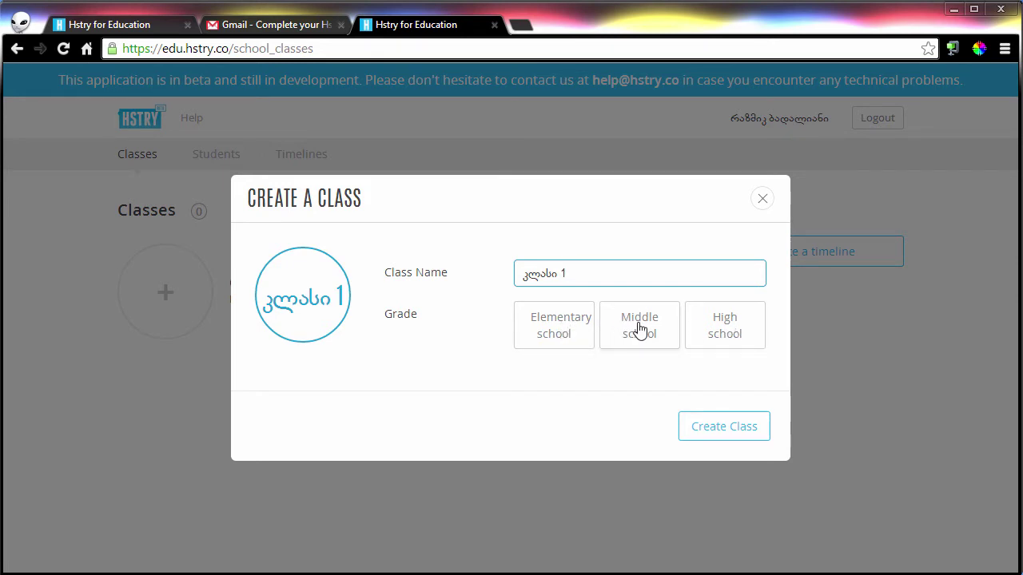
click(554, 333)
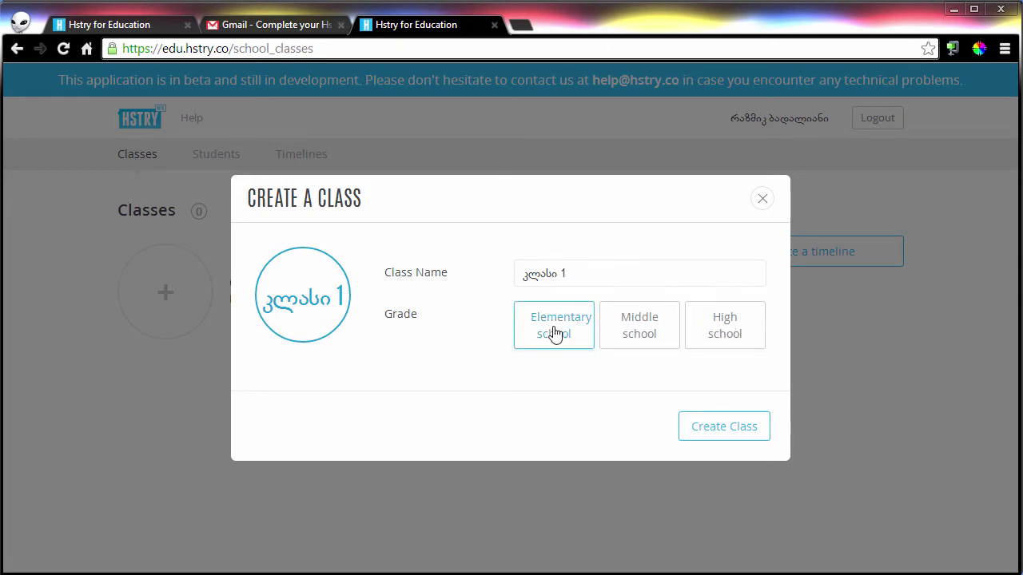
click(723, 429)
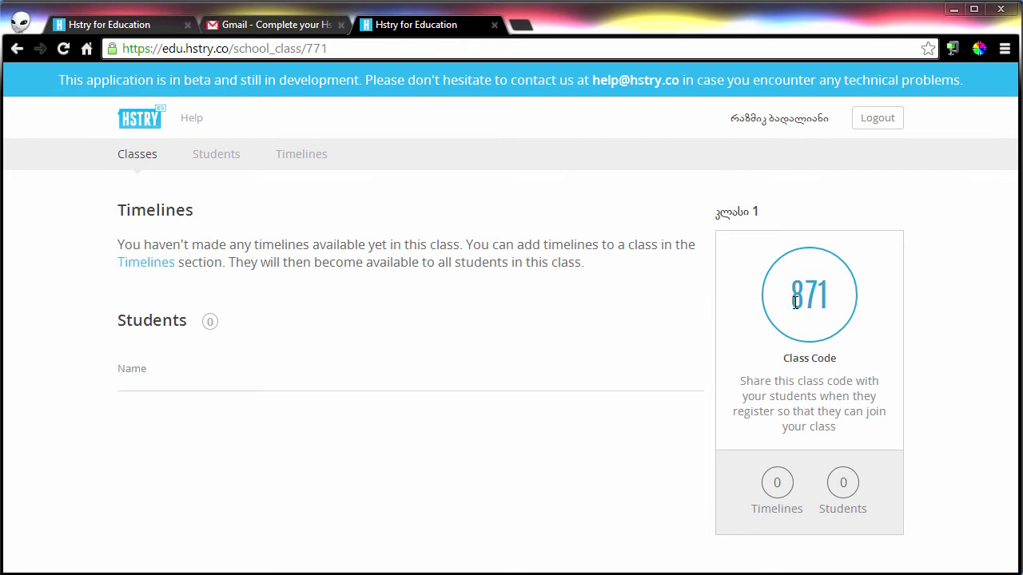
drag(795, 301, 834, 303)
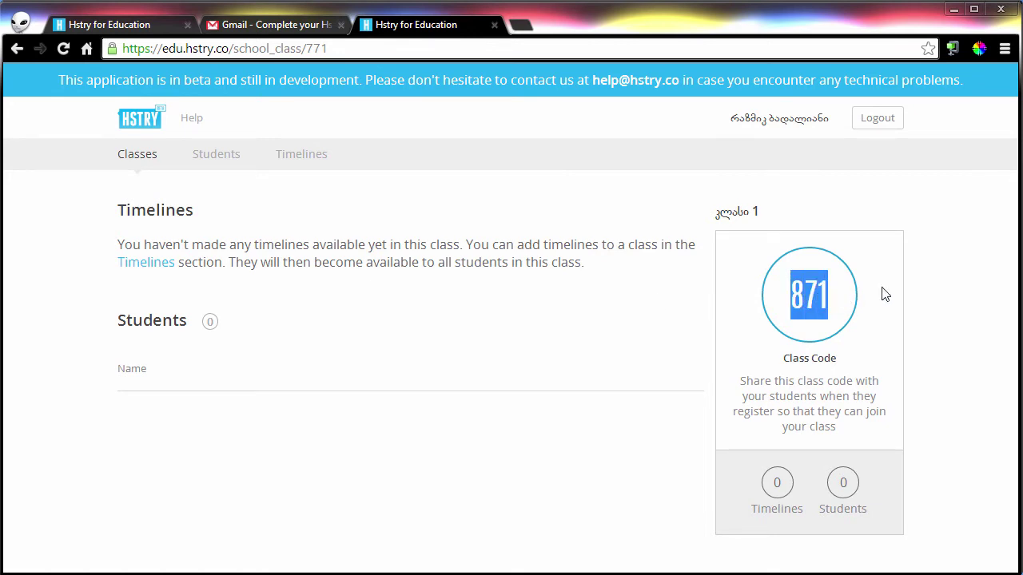
click(858, 474)
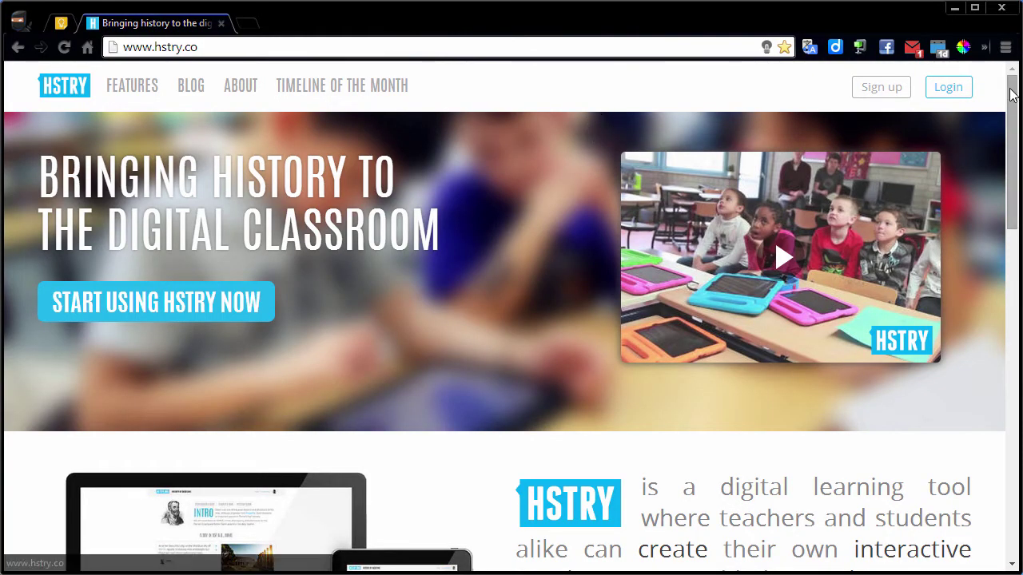
Choose Sign up, then the student option for joining a teacher's classroom.
click(885, 91)
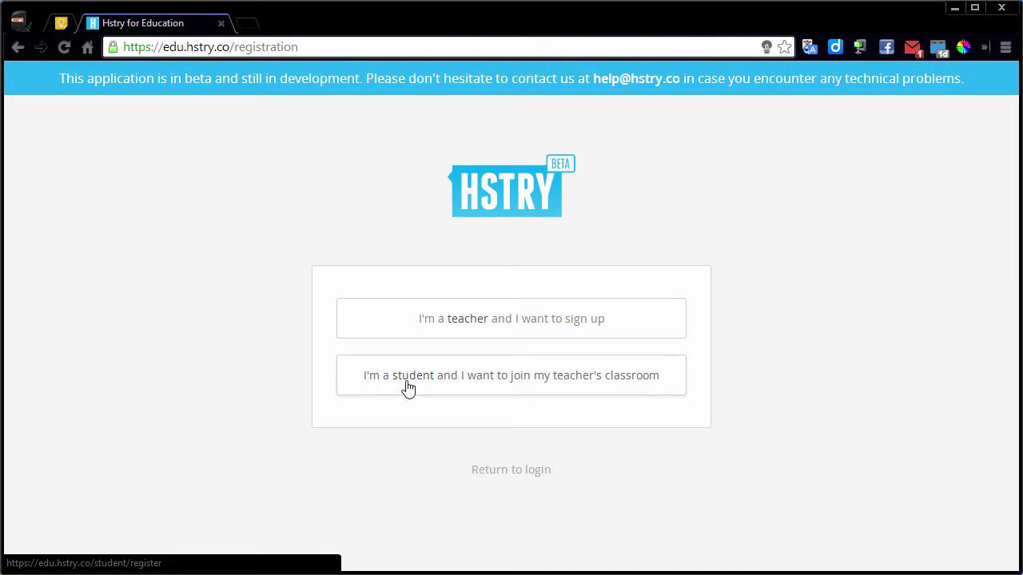
click(527, 388)
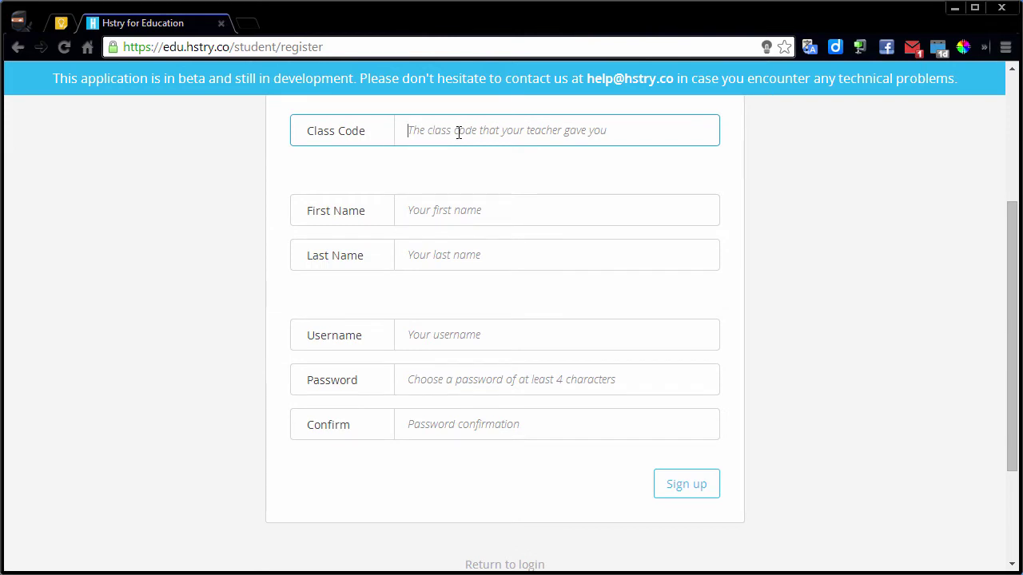
key(alt+Tab)
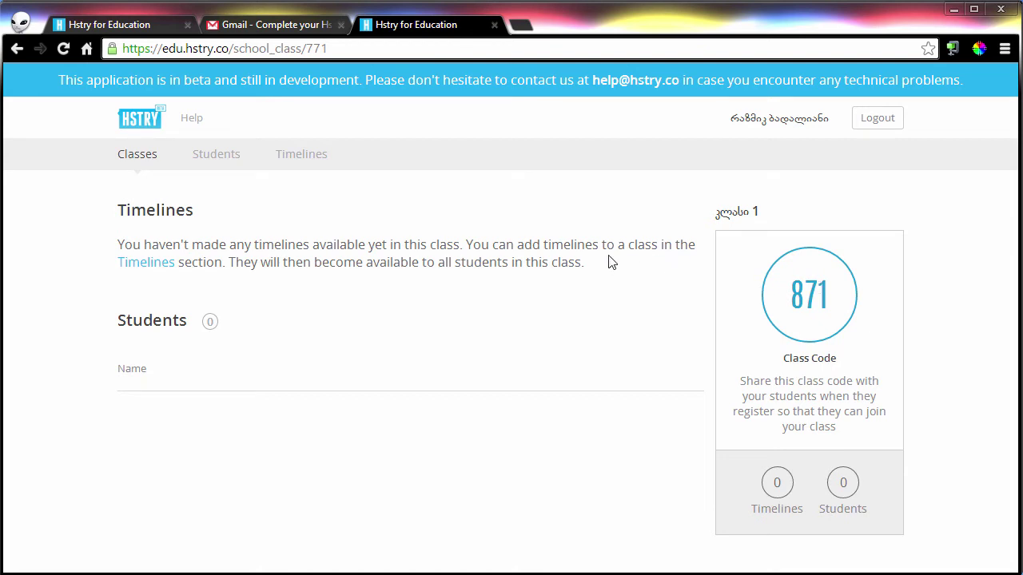
key(alt+Tab)
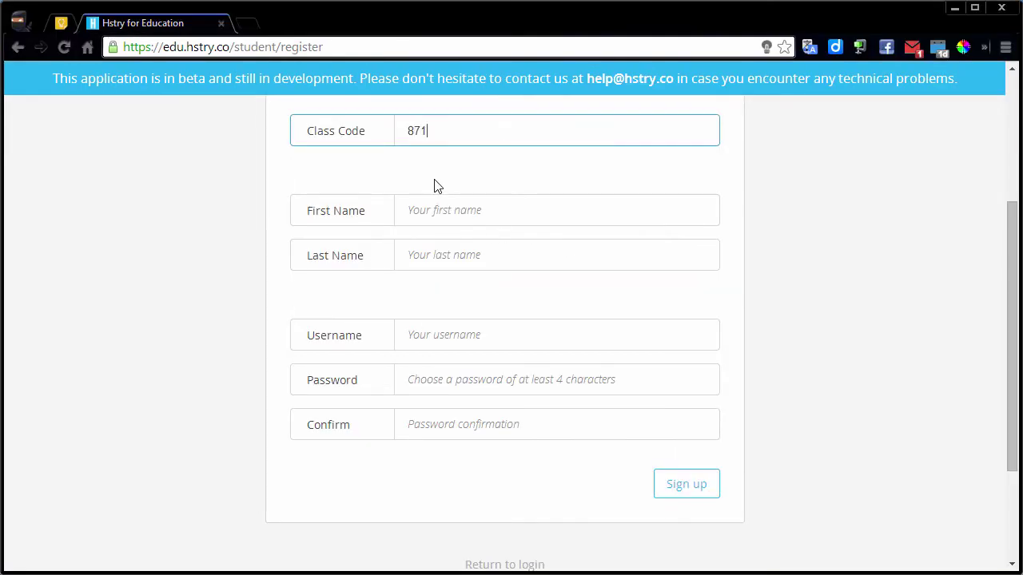
click(455, 218)
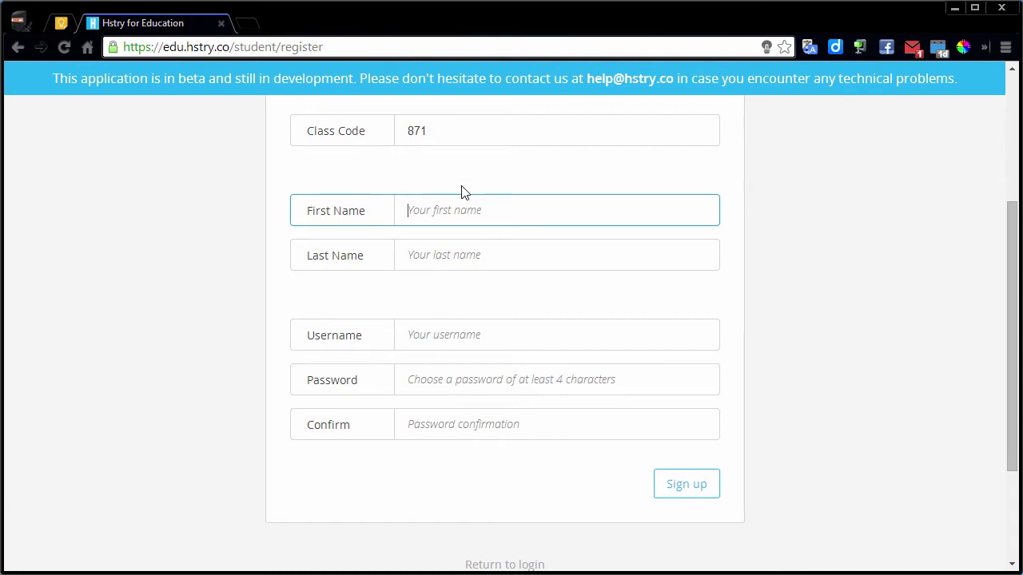
key(Tab)
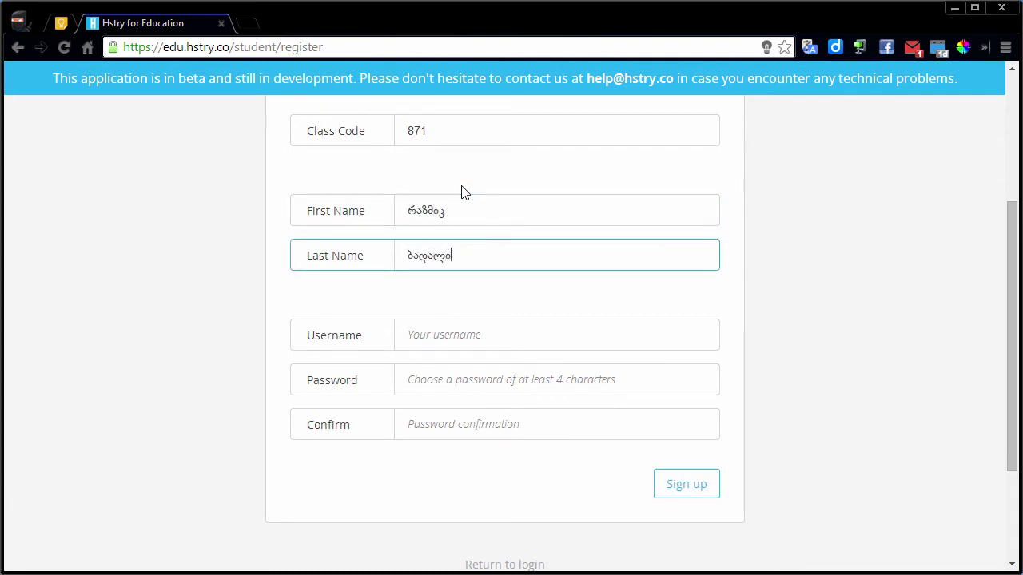
key(Tab)
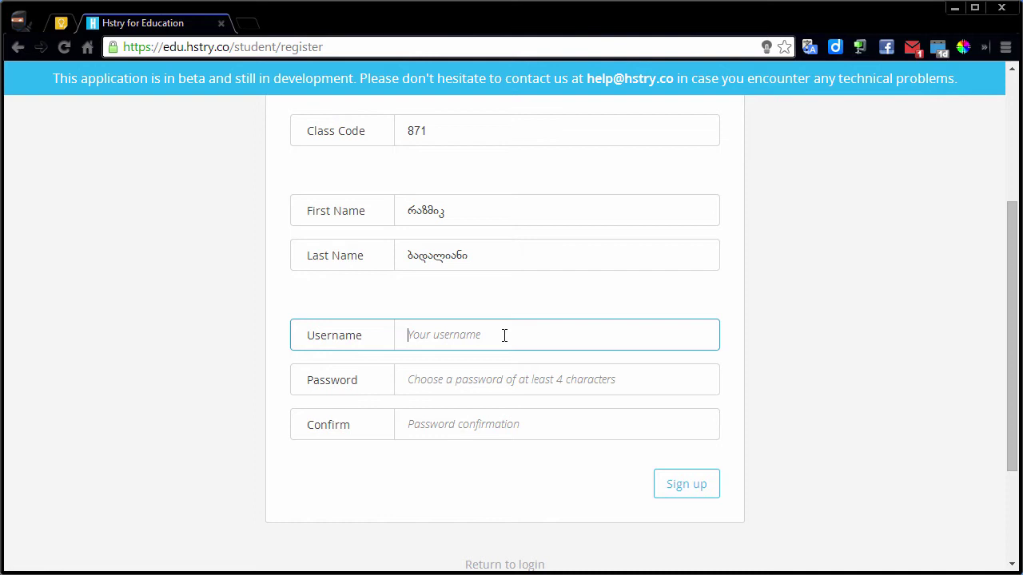
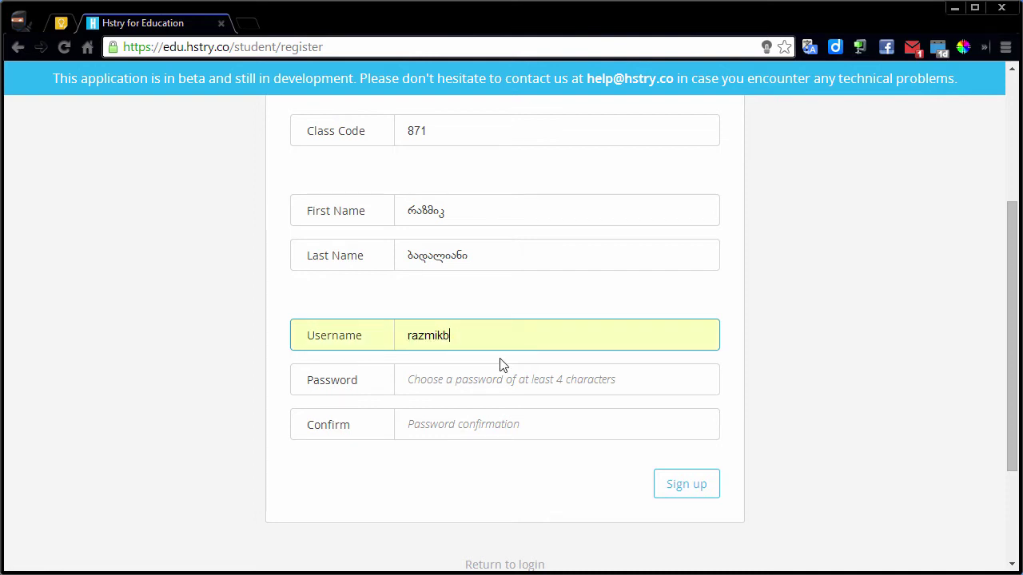
Paste the password into the password field and check the entered class code.
click(469, 387)
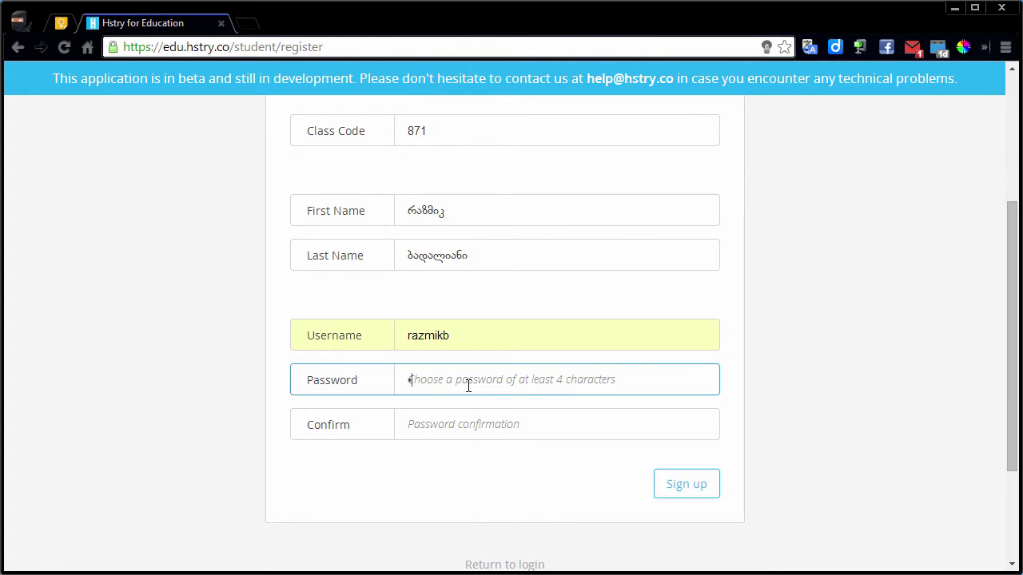
key(ctrl+v)
key(Tab)
key(ctrl+v)
scroll(513, 314, up, 3)
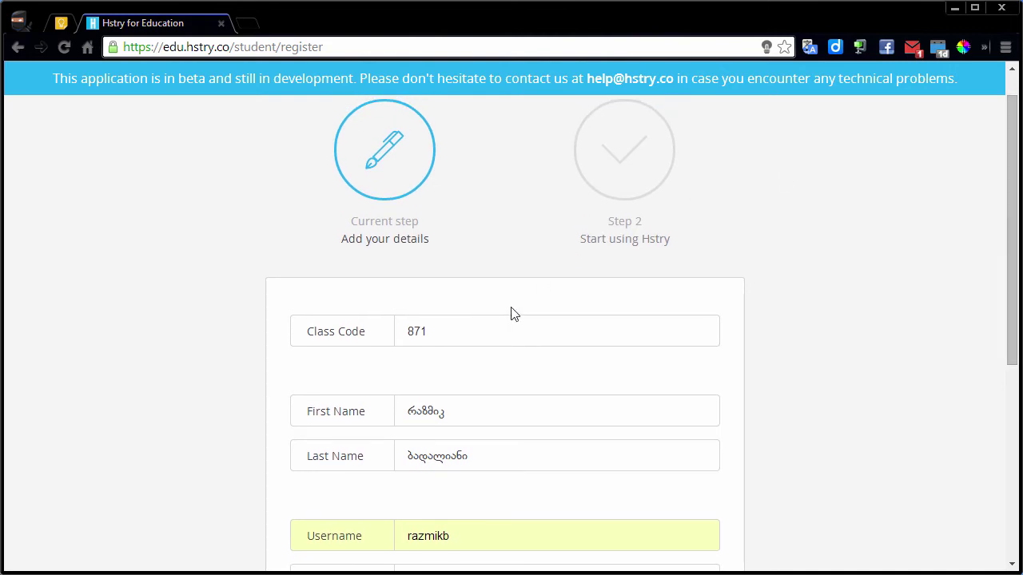
drag(456, 337, 411, 335)
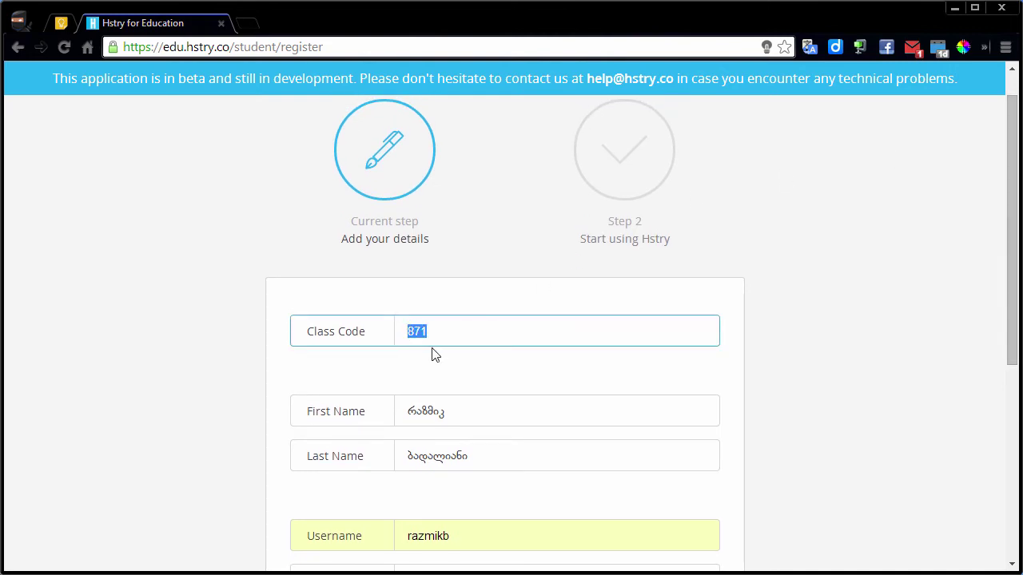
drag(1013, 213, 1002, 301)
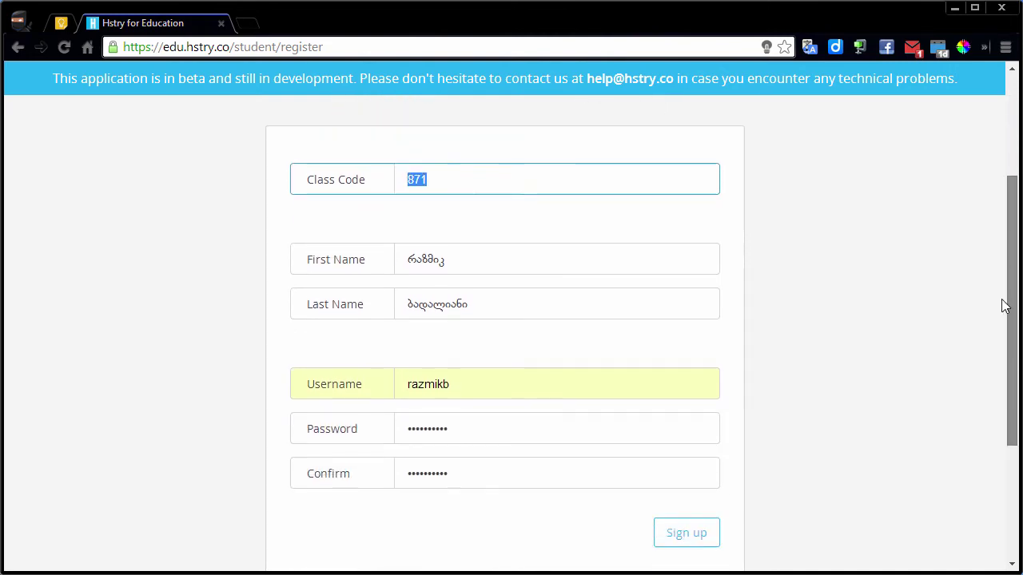
Review the name, username and password entries, dismiss the autofill dropdown, and submit the form.
click(472, 235)
drag(472, 236, 406, 240)
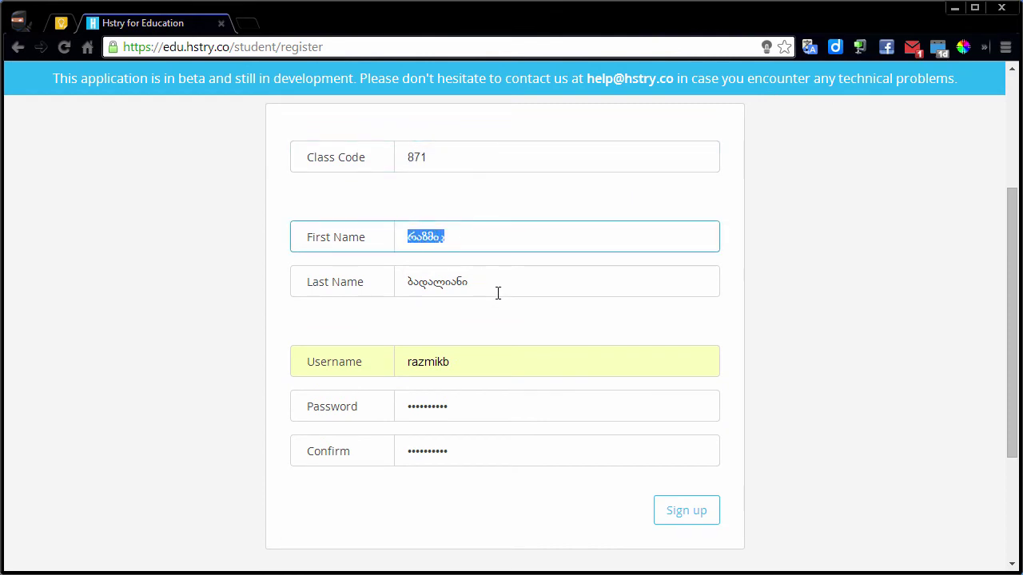
drag(497, 293, 406, 286)
click(473, 362)
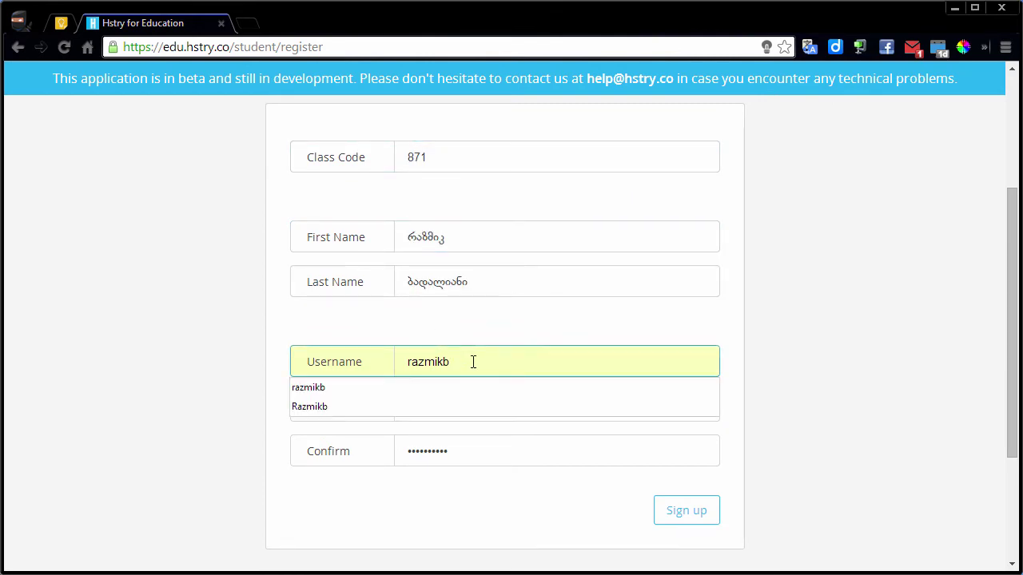
drag(473, 362, 406, 365)
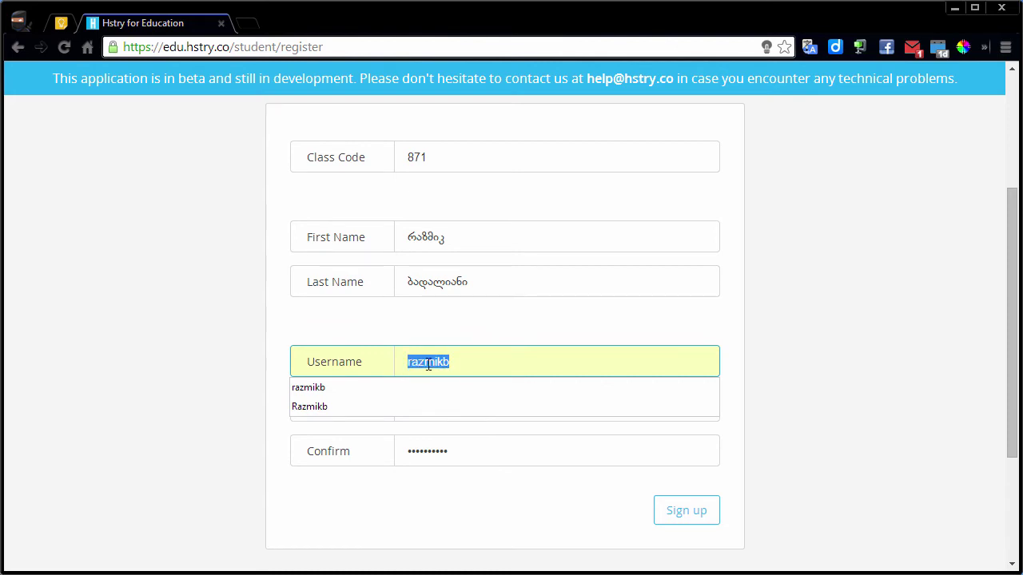
click(481, 336)
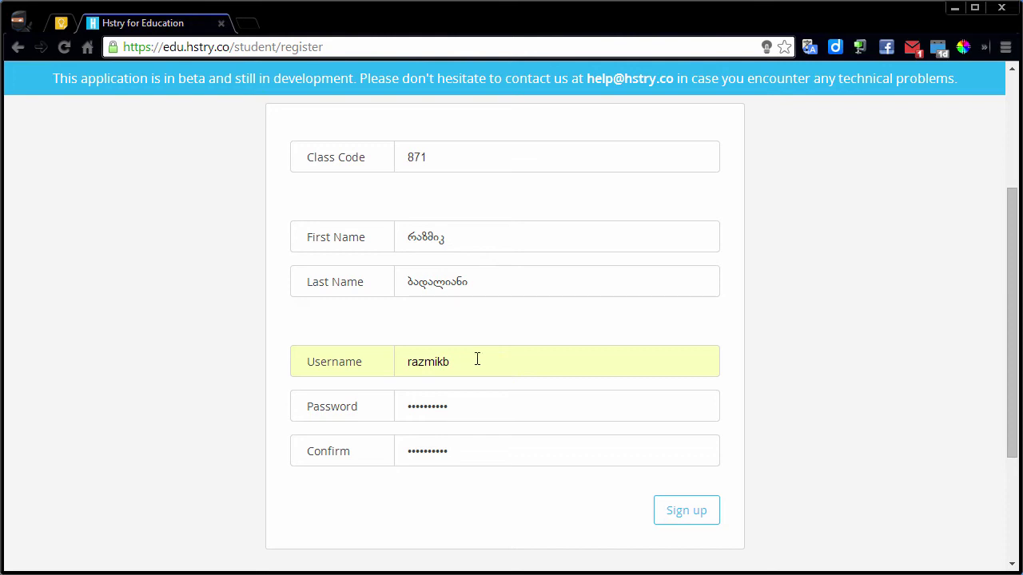
drag(1010, 318, 982, 356)
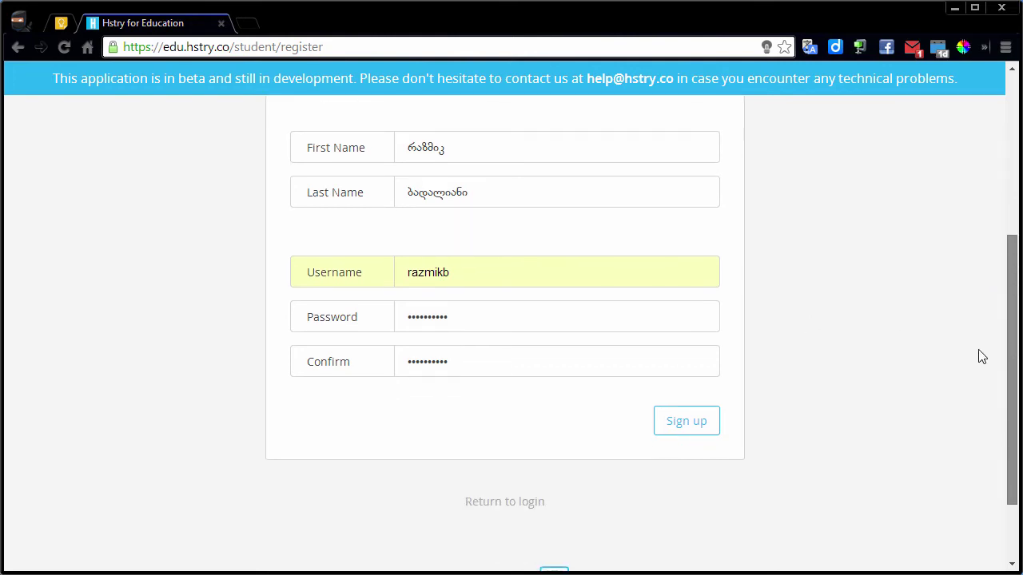
click(472, 323)
click(476, 363)
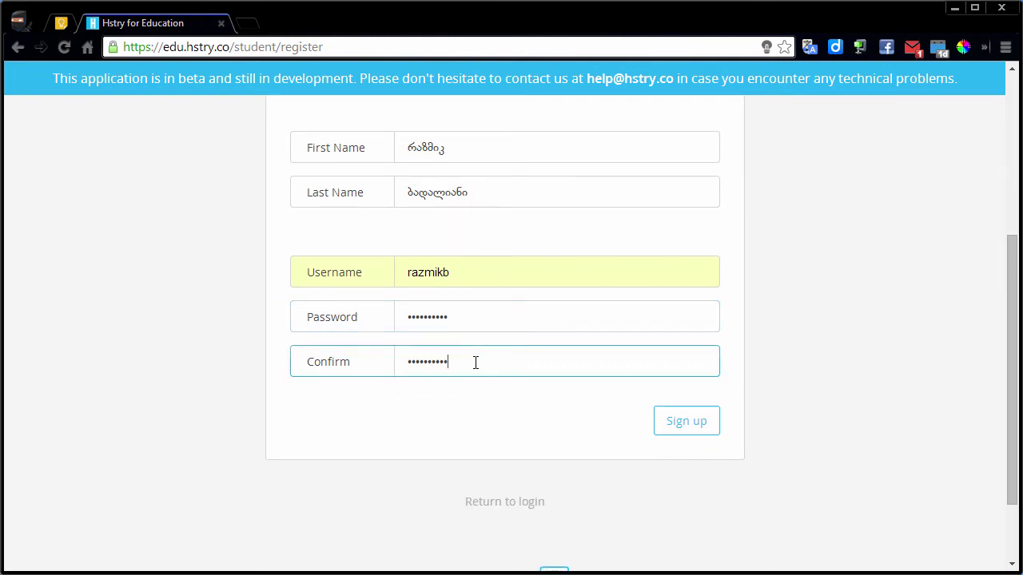
drag(475, 360, 405, 360)
click(691, 431)
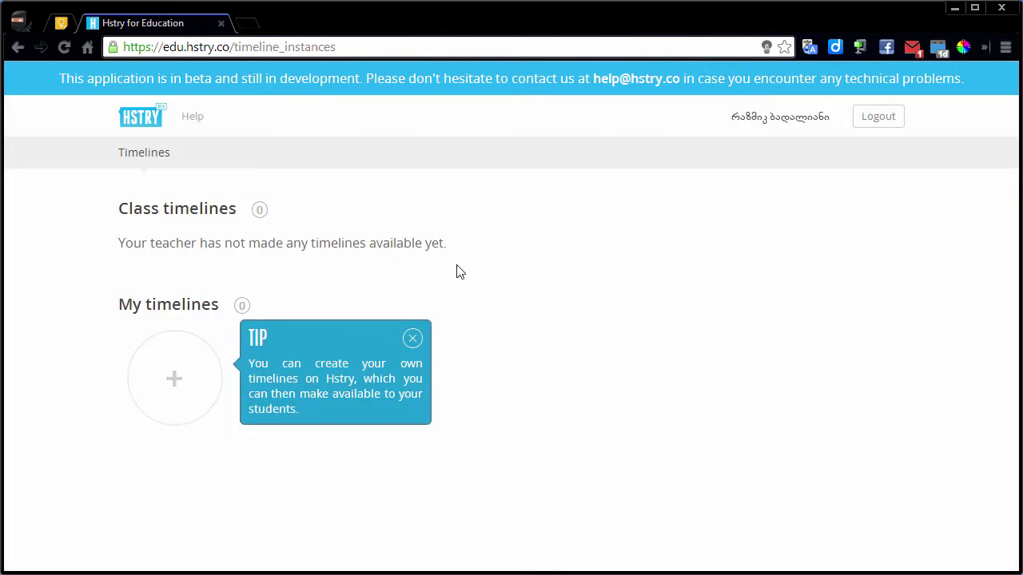
Dismiss the tip about creating timelines on the student's empty timelines page, and briefly highlight the no-class-timelines message.
click(412, 338)
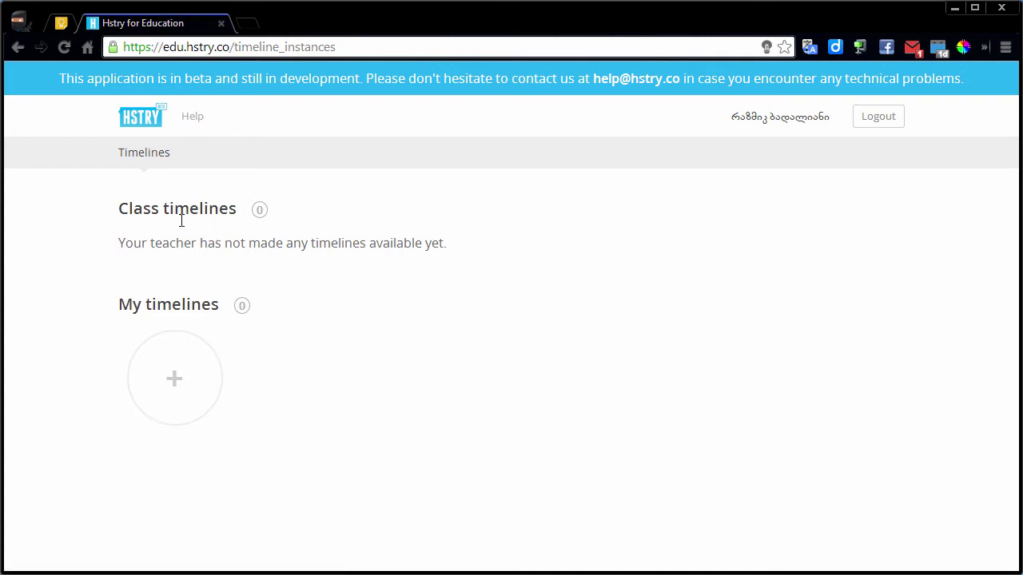
drag(124, 242, 449, 249)
click(444, 242)
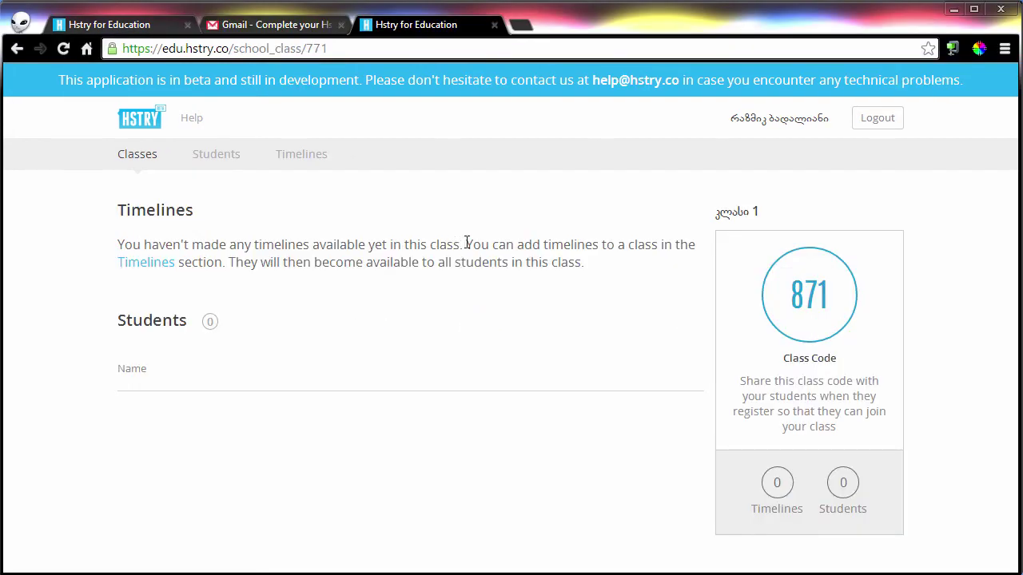
Reload the class page to confirm 1 student, check their profile and the students list, then view Timelines.
click(64, 49)
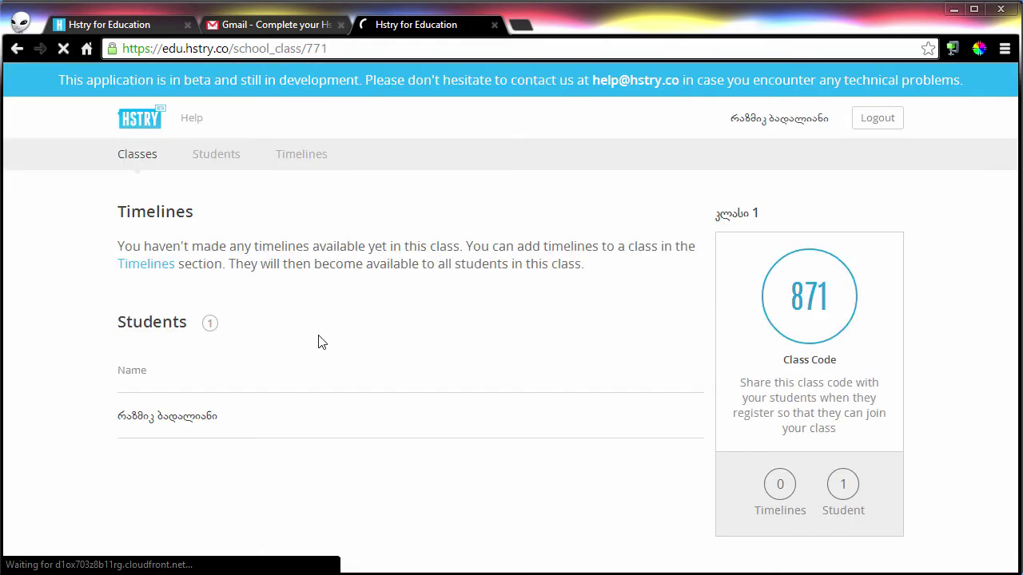
click(131, 419)
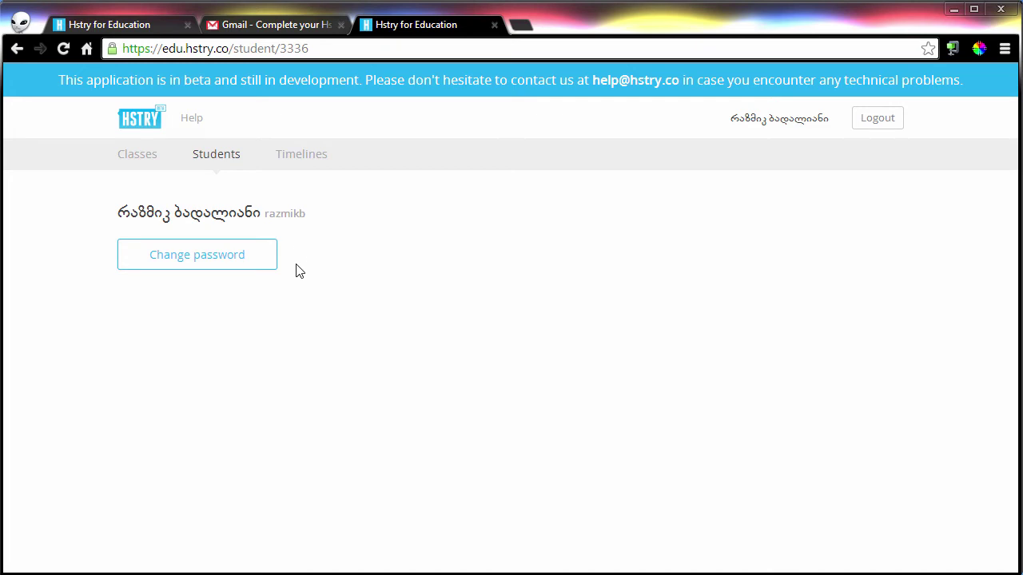
click(138, 156)
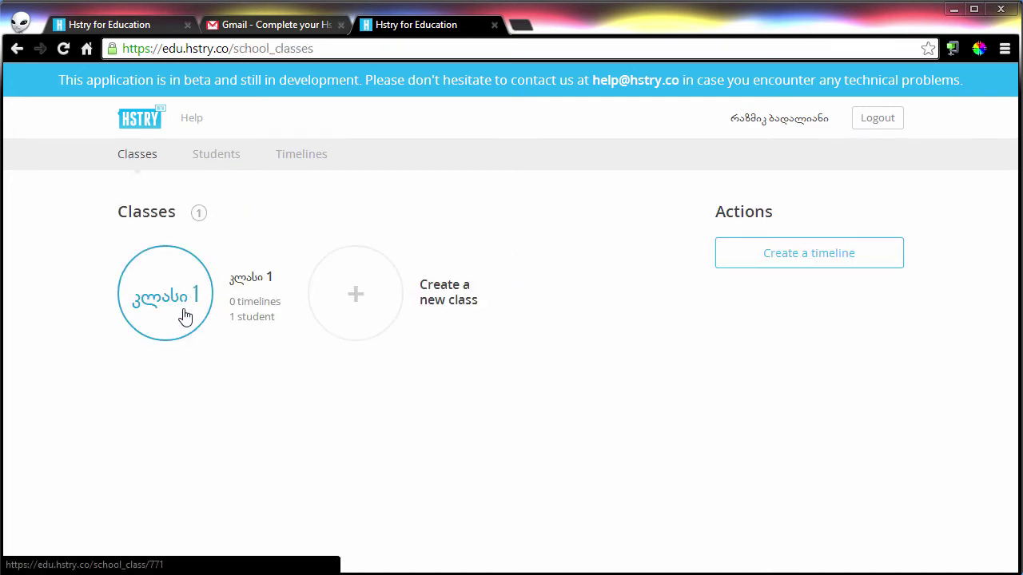
click(164, 308)
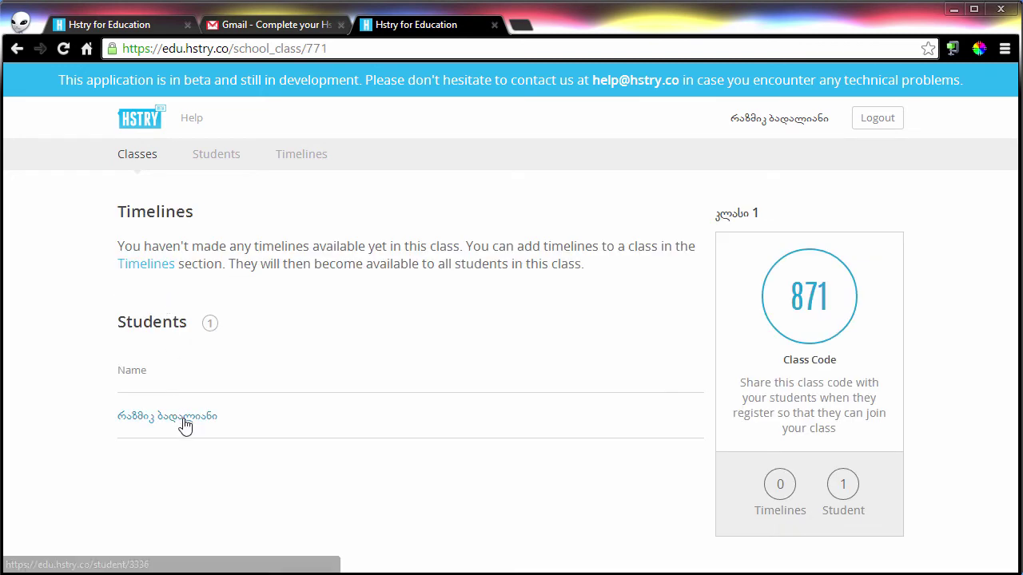
click(212, 160)
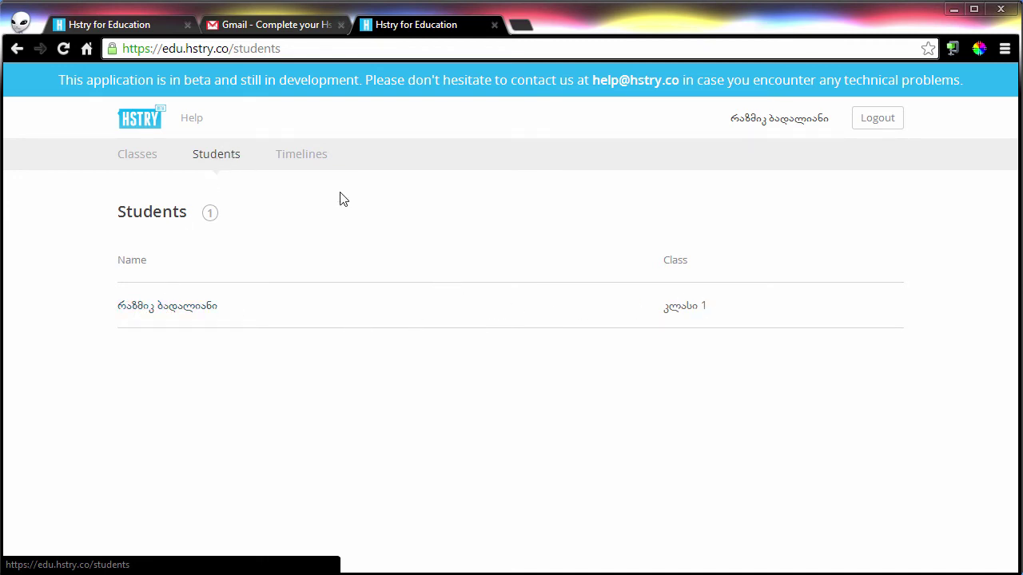
click(312, 159)
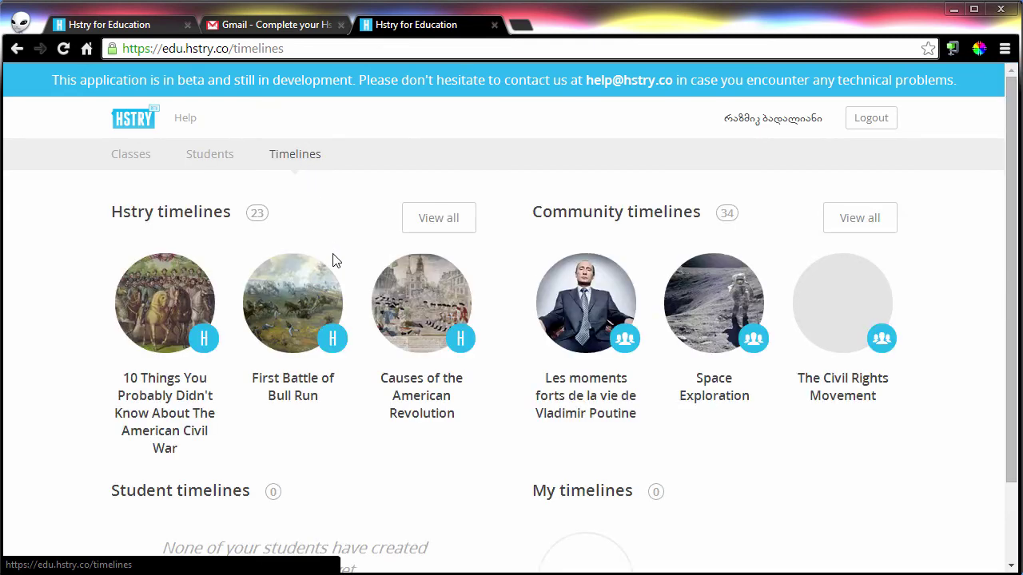
Browse all community timelines and open the full Japanese Militarism timeline.
drag(1007, 164, 997, 164)
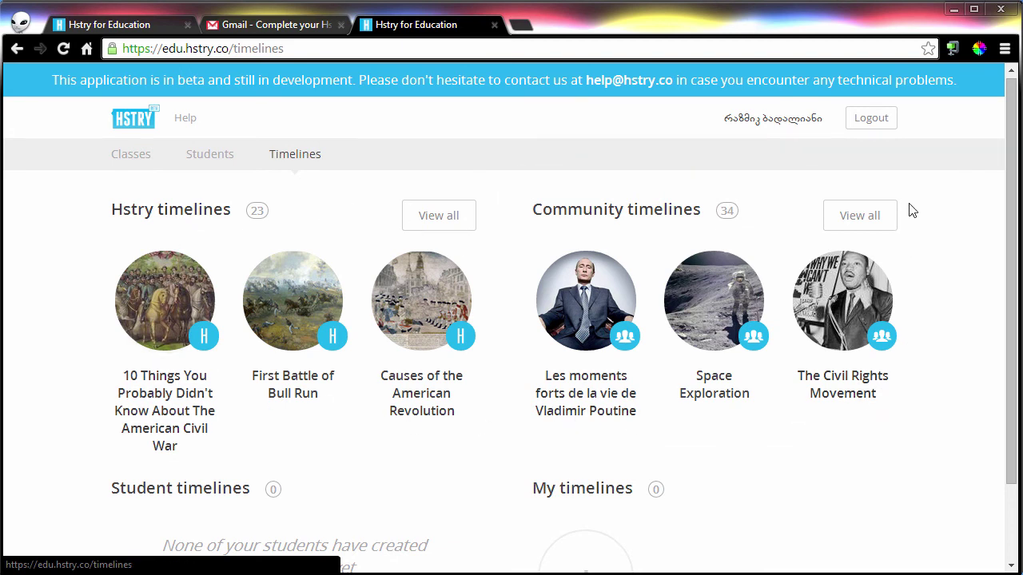
click(869, 215)
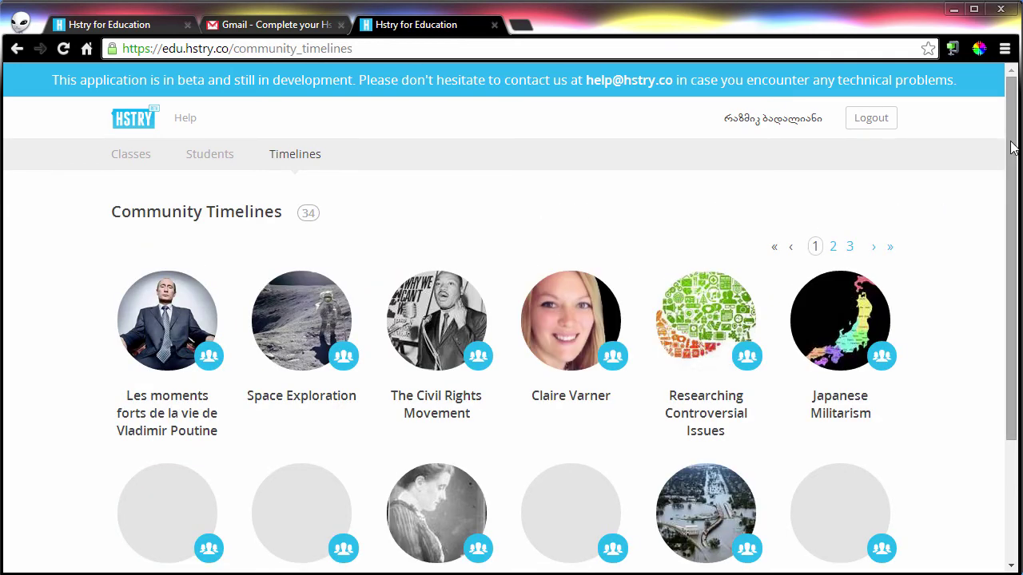
scroll(1017, 171, down, 1)
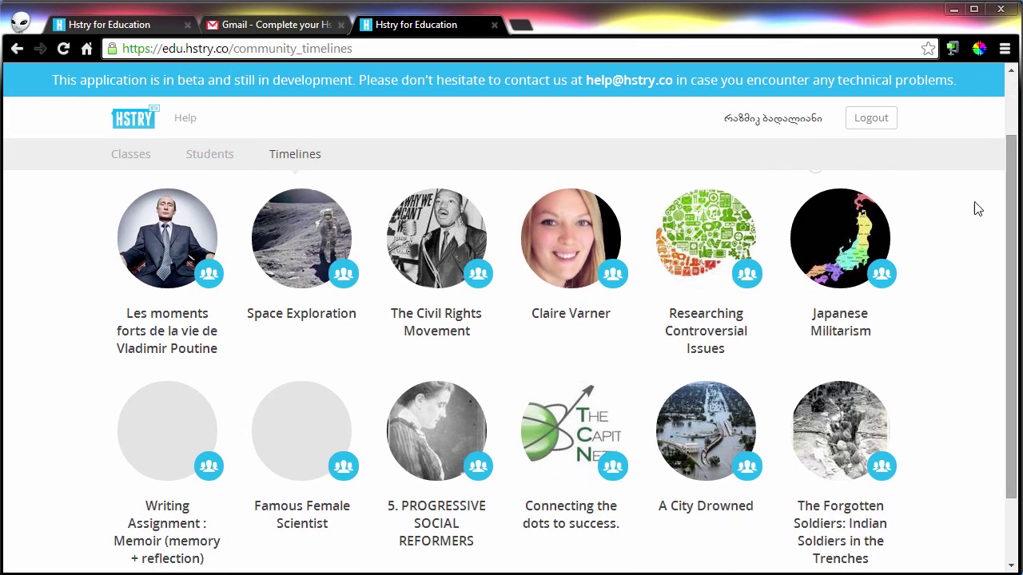
click(820, 217)
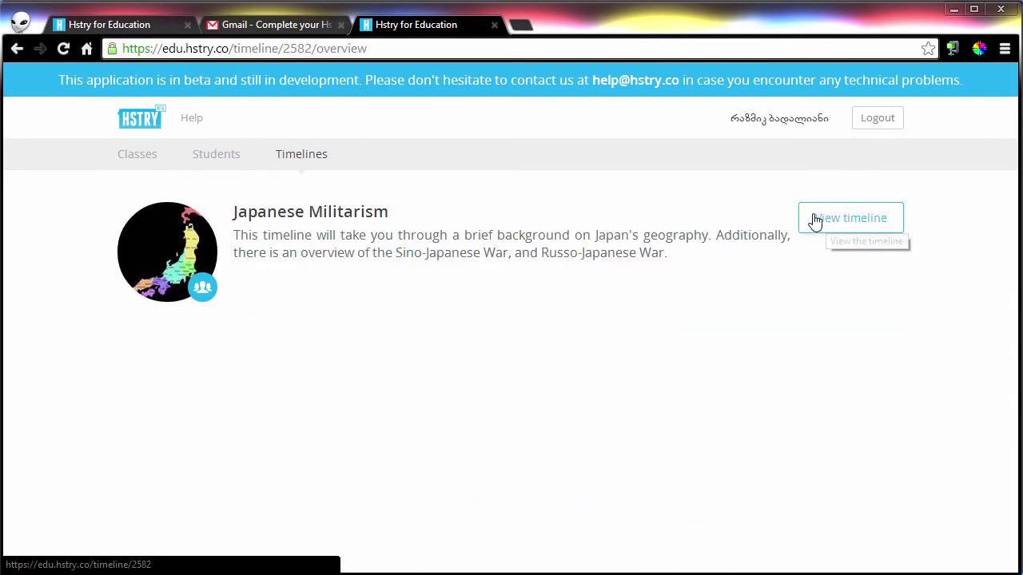
click(864, 231)
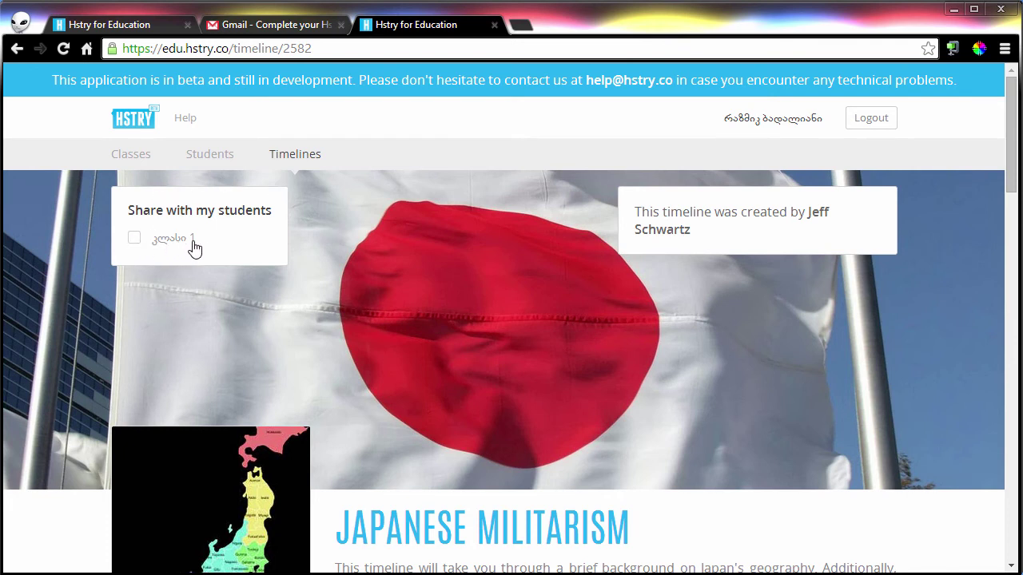
Share Japanese Militarism with class კლასი 1 and return to the timelines overview.
click(135, 239)
drag(1010, 178, 415, 211)
click(295, 156)
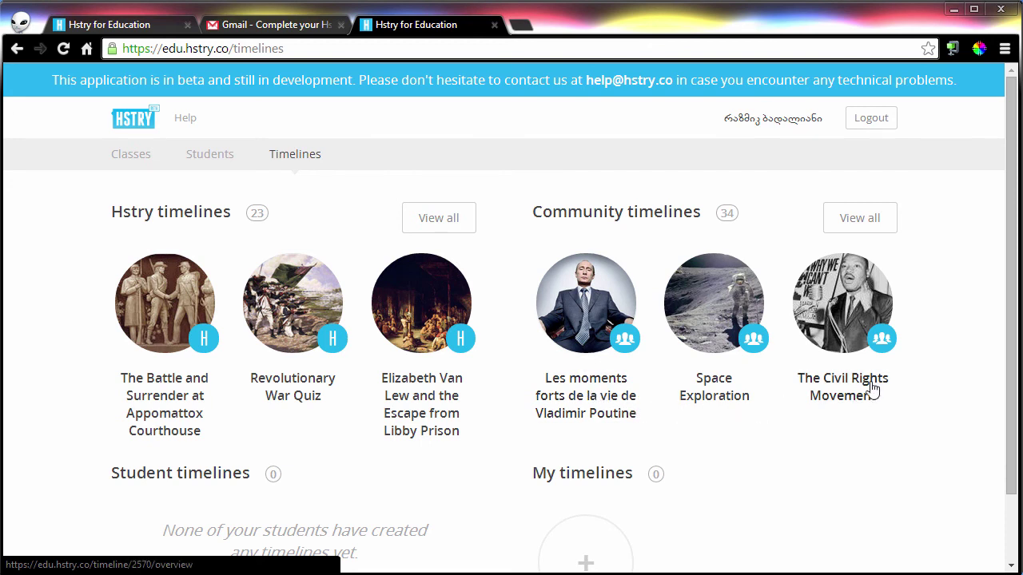
Reload the student's Timelines page; it still shows 0 class timelines.
drag(1013, 270, 1015, 340)
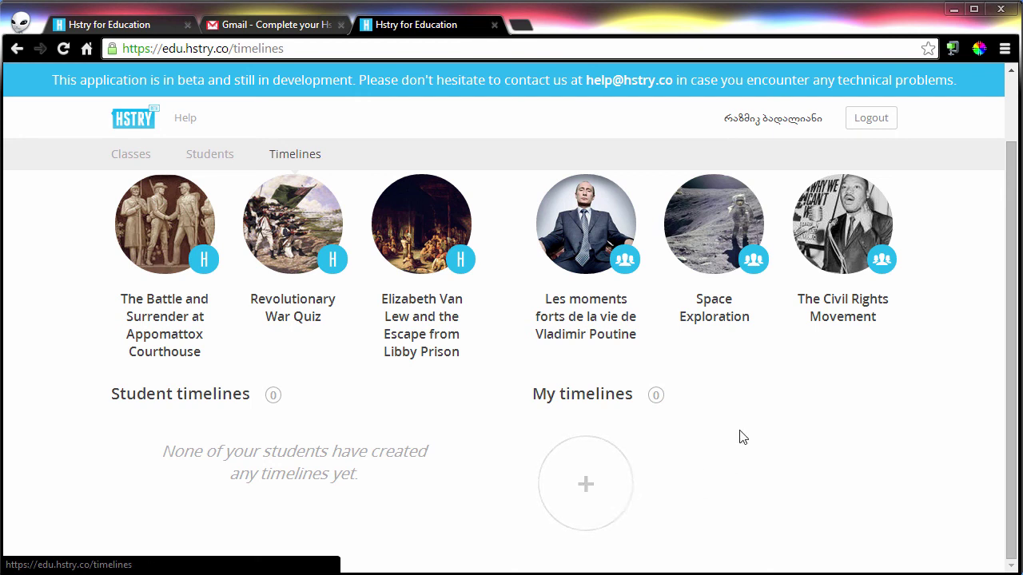
scroll(1008, 376, up, 1)
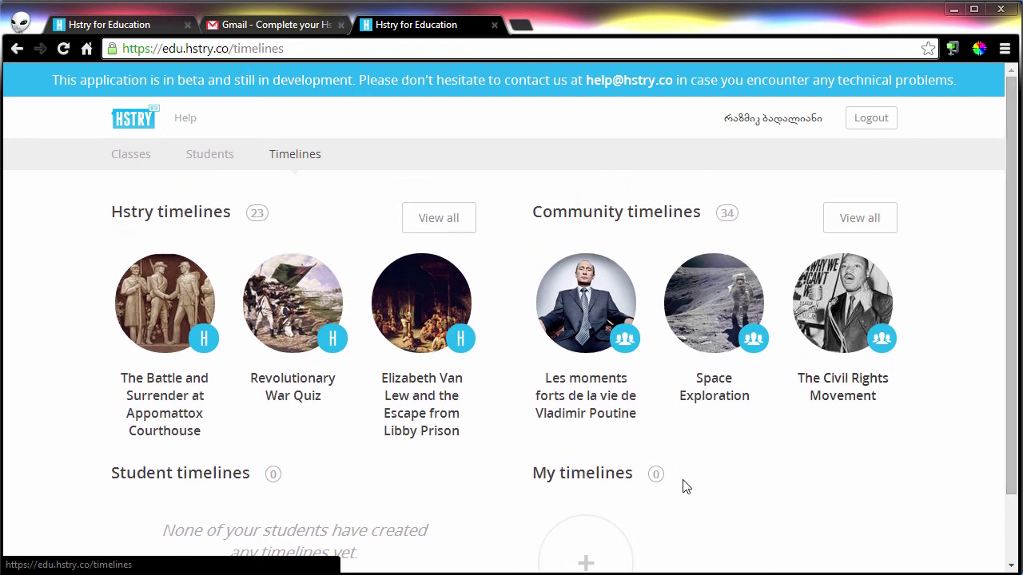
key(alt+Tab)
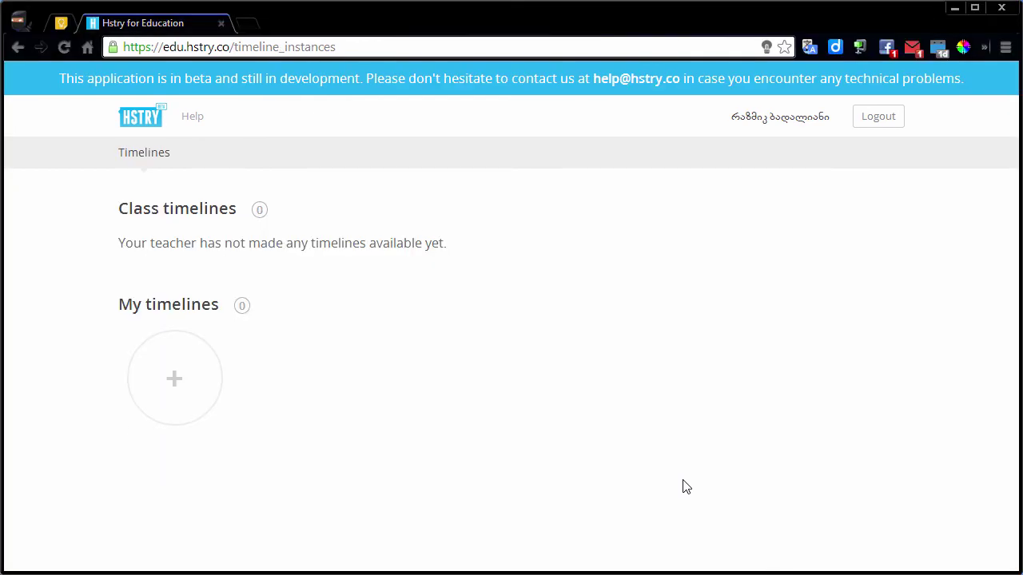
click(60, 45)
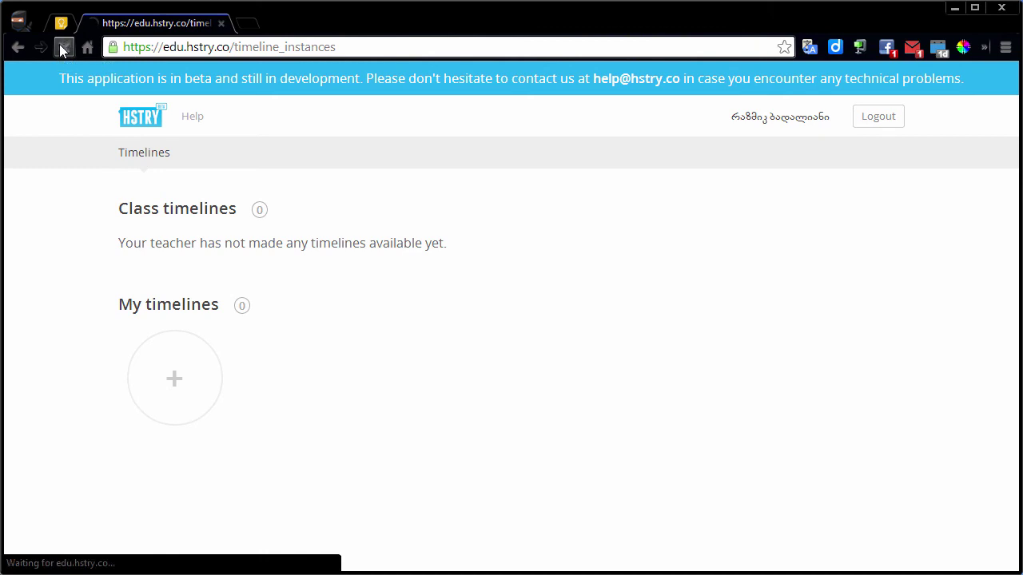